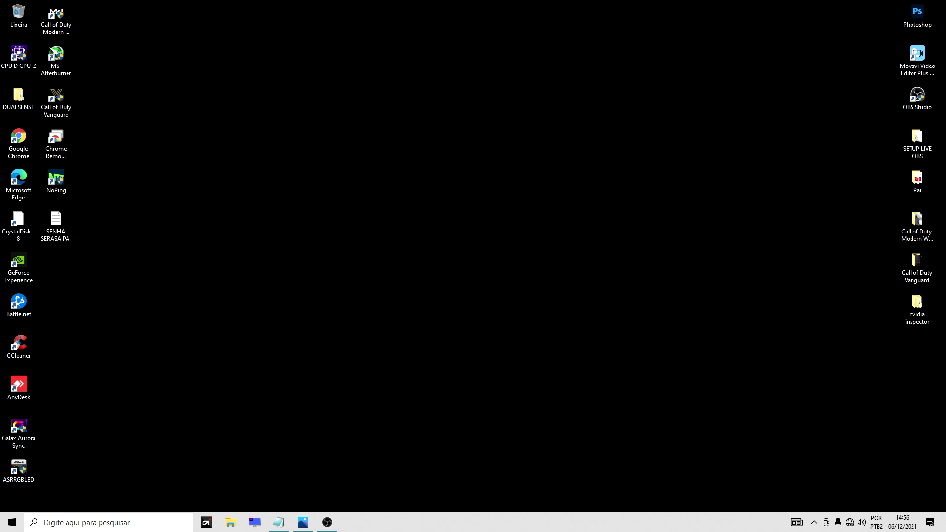
Open the Conexões de Rede adapter list from the tray icon's Network and Internet settings.
right_click(849, 524)
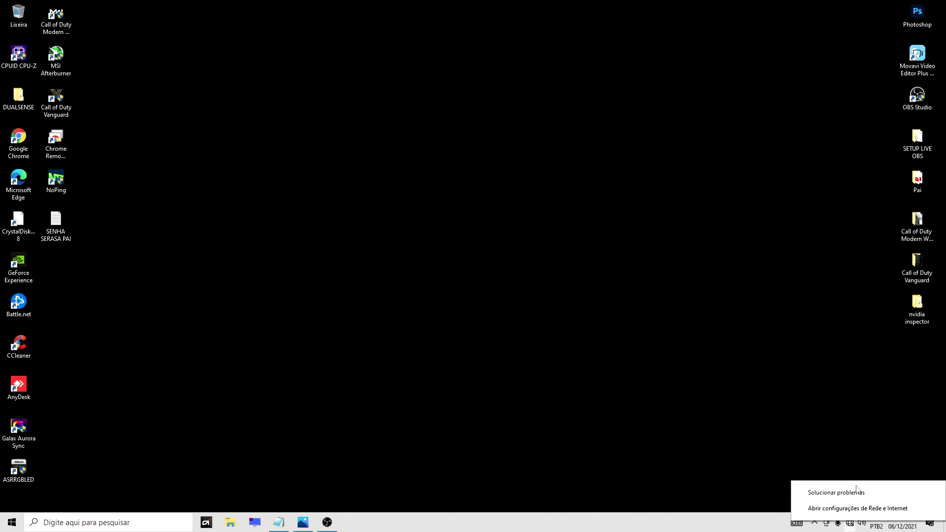
click(865, 432)
right_click(851, 522)
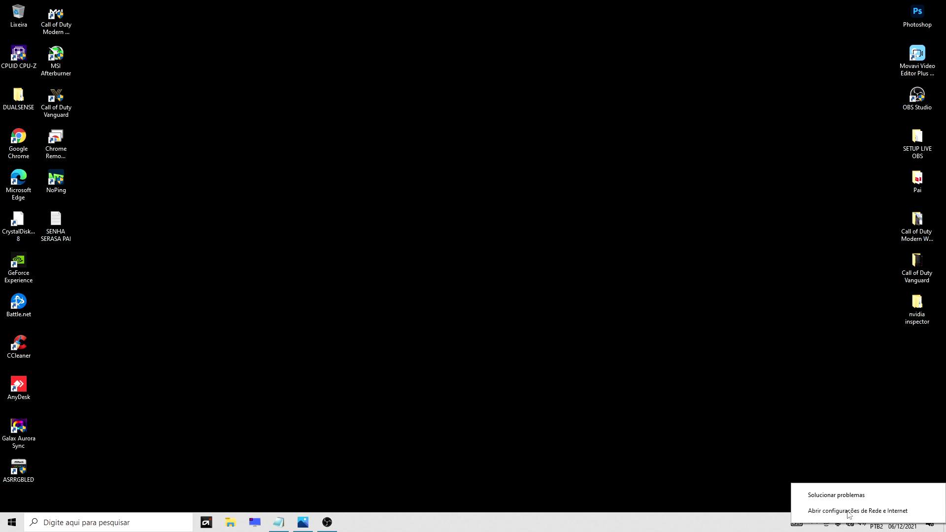
click(848, 515)
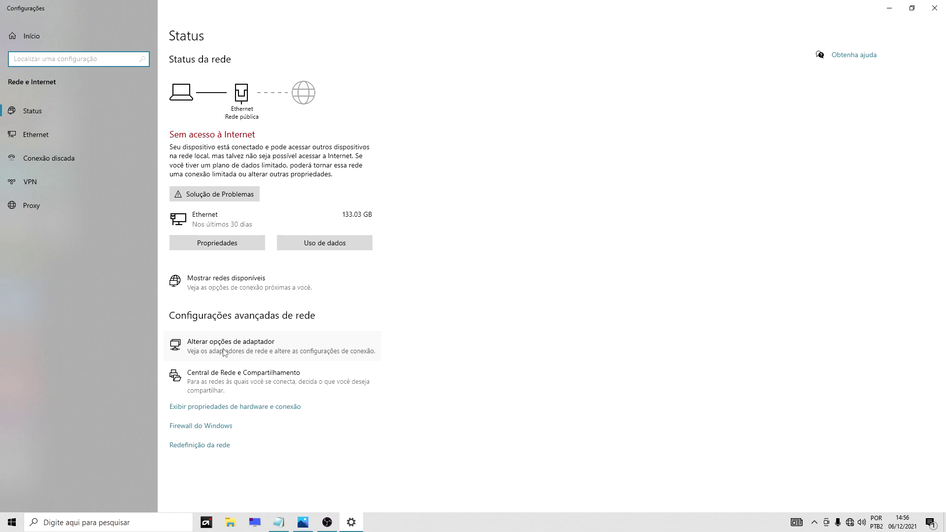
click(223, 351)
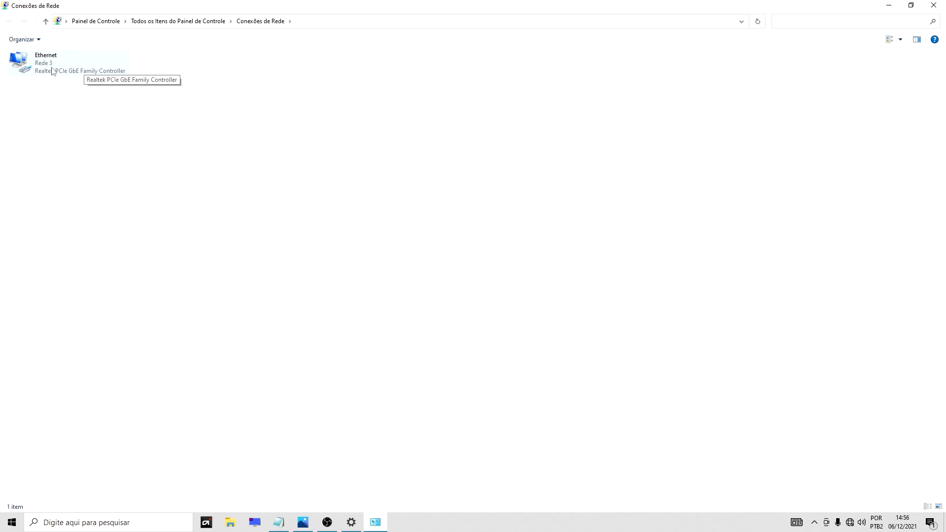
Open the TCP/IPv4 settings in the Ethernet adapter's properties.
right_click(53, 72)
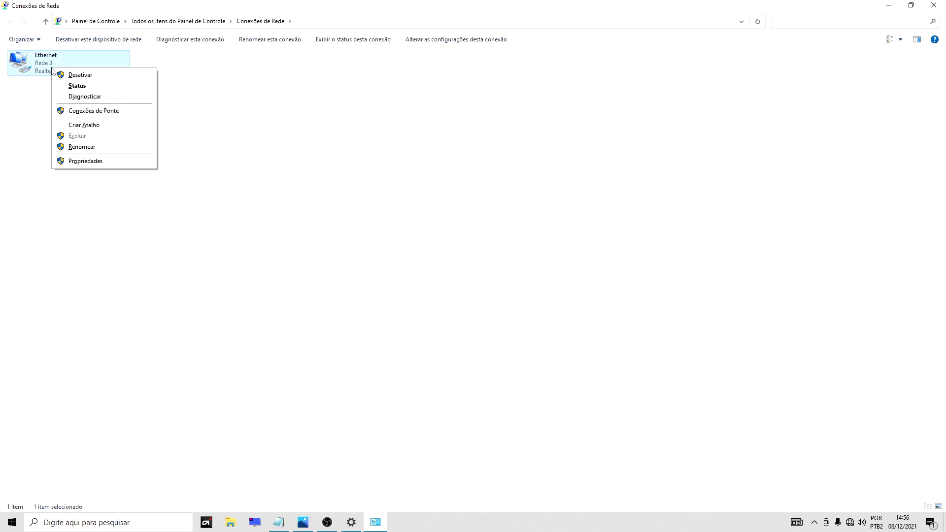
click(91, 162)
drag(121, 48, 447, 73)
scroll(425, 172, down, 1)
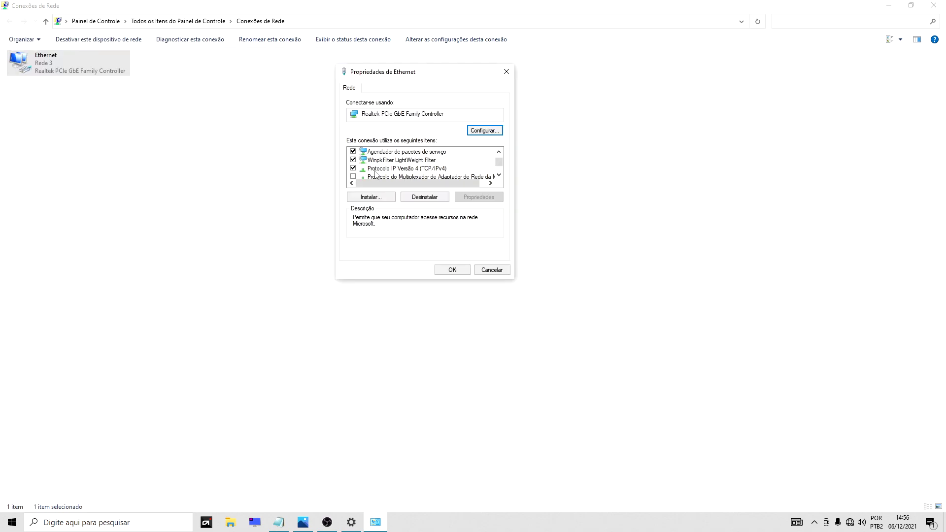
double_click(434, 169)
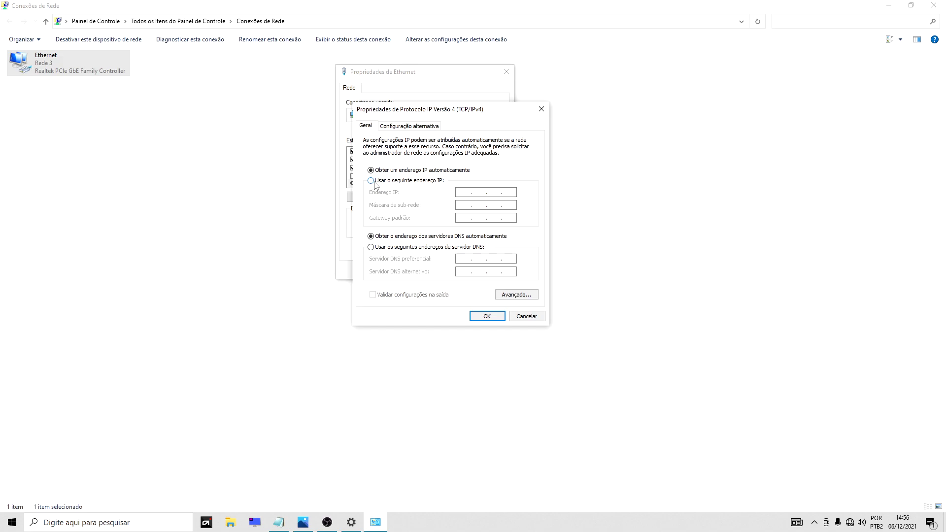
Set static IPv4 192.168.1.5 with mask 255.255.255.0, save, and close the windows.
click(372, 180)
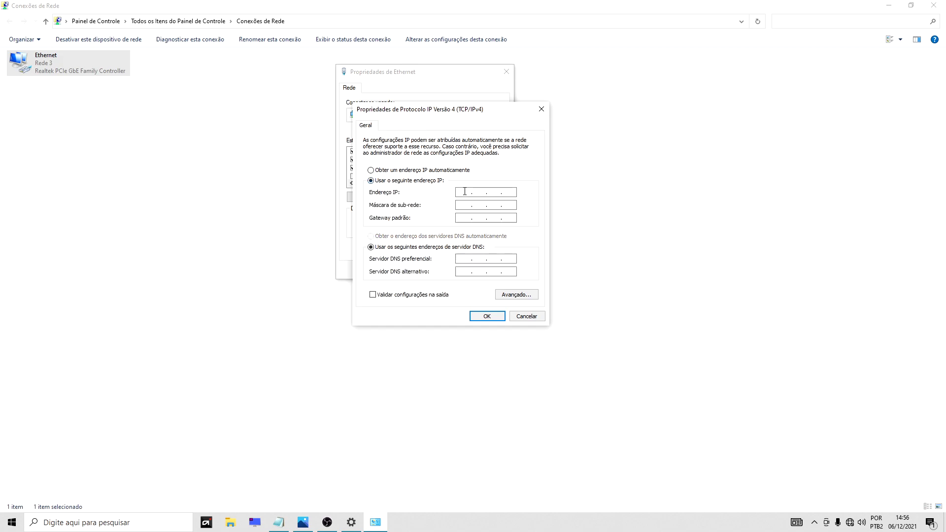
text(192168)
text(1)
text(.2)
text(5)
key(BackSpace)
text(5)
click(467, 206)
click(487, 317)
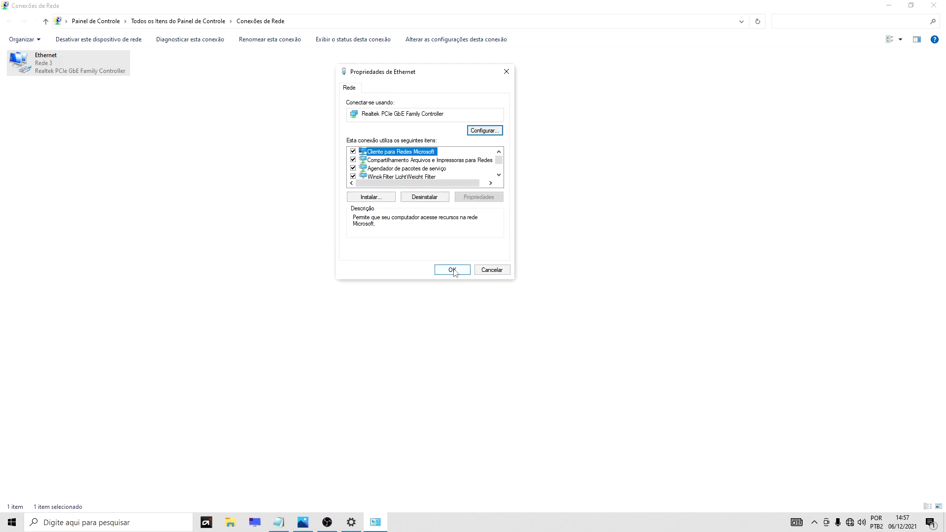
click(453, 270)
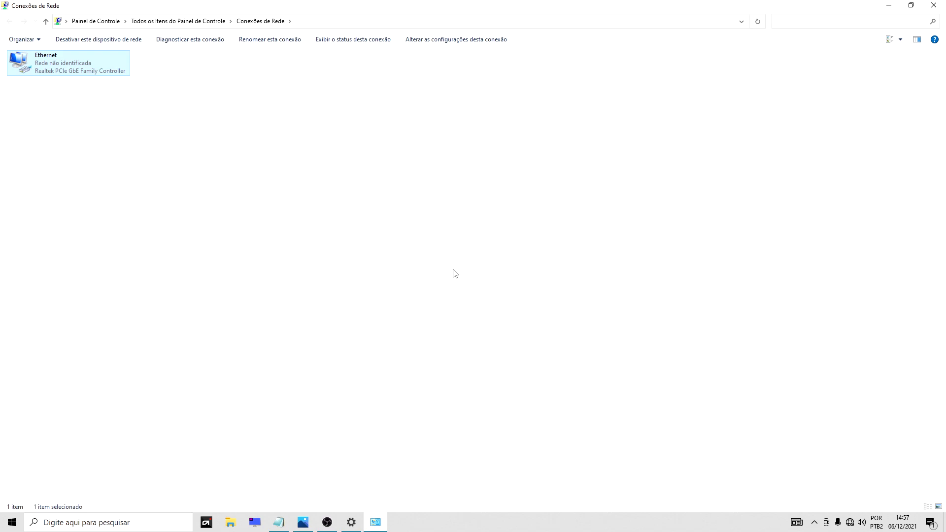
click(889, 5)
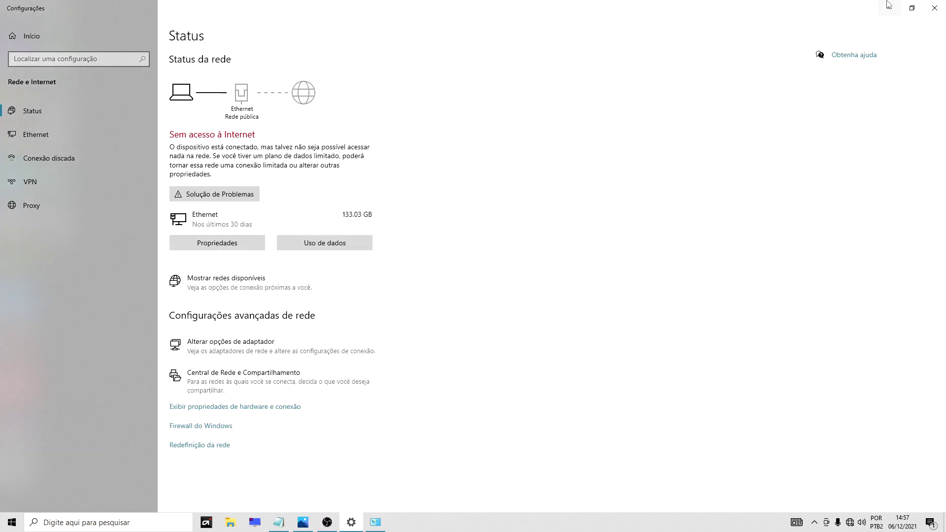
click(888, 5)
Enter the router address 192.168.1.1 in Chrome's address bar.
click(327, 522)
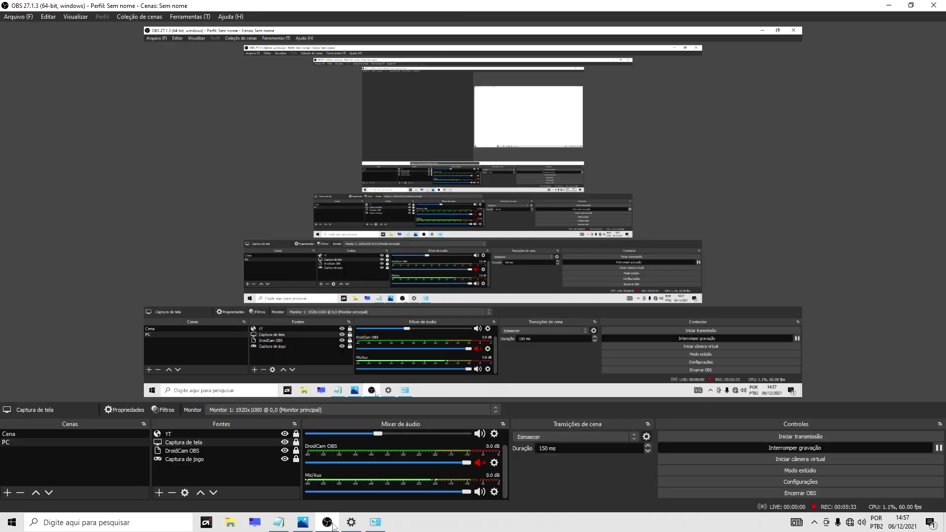
click(285, 411)
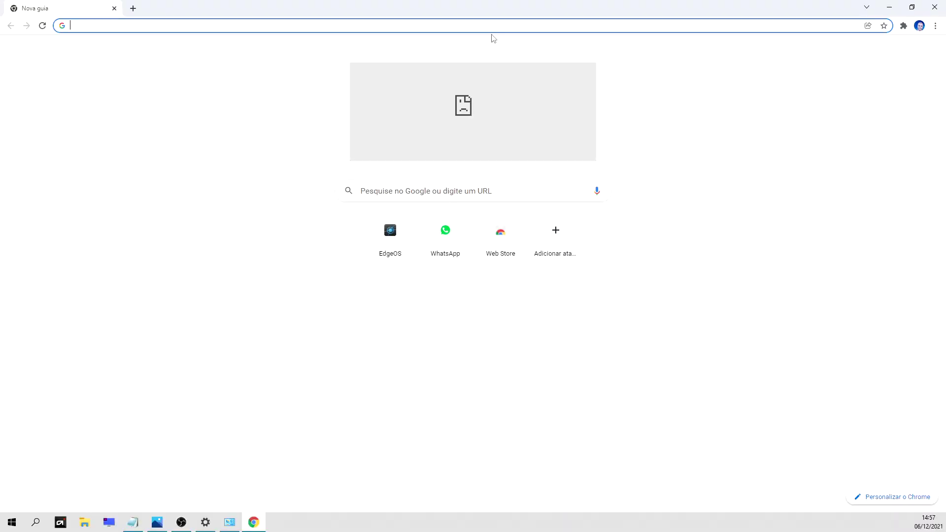
text(192.168.1)
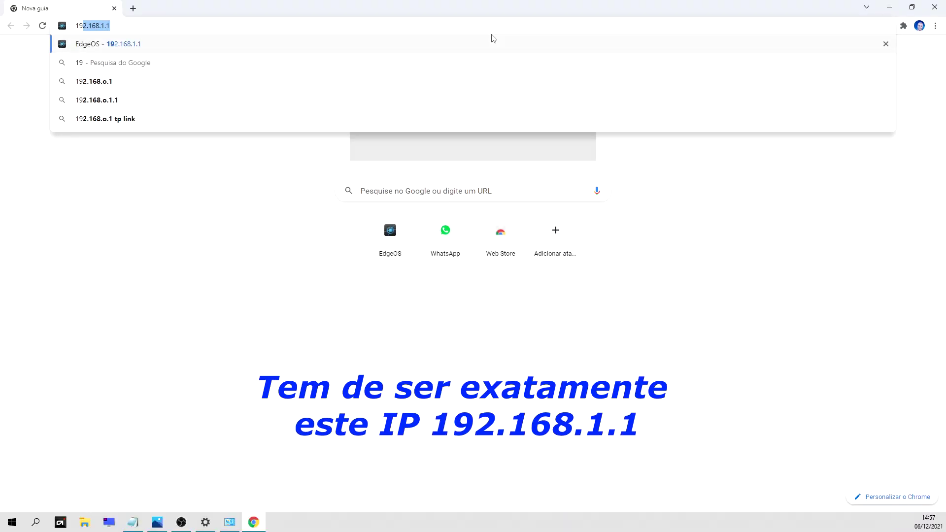
text(.1)
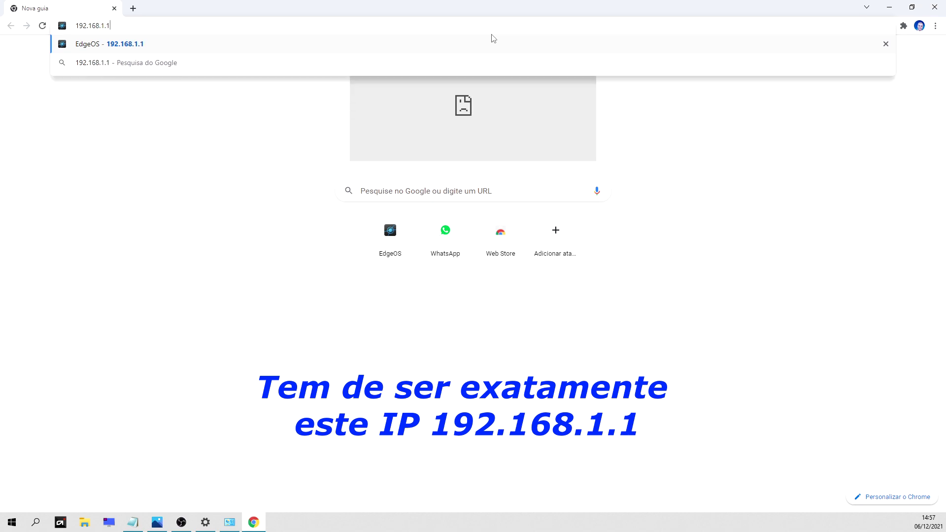
key(Return)
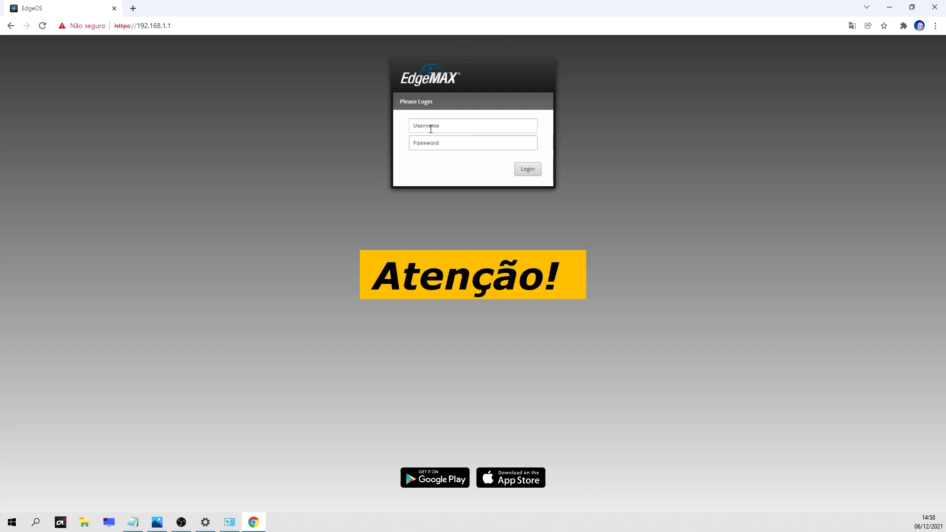
Log into EdgeOS with the saved username and the router password.
click(430, 129)
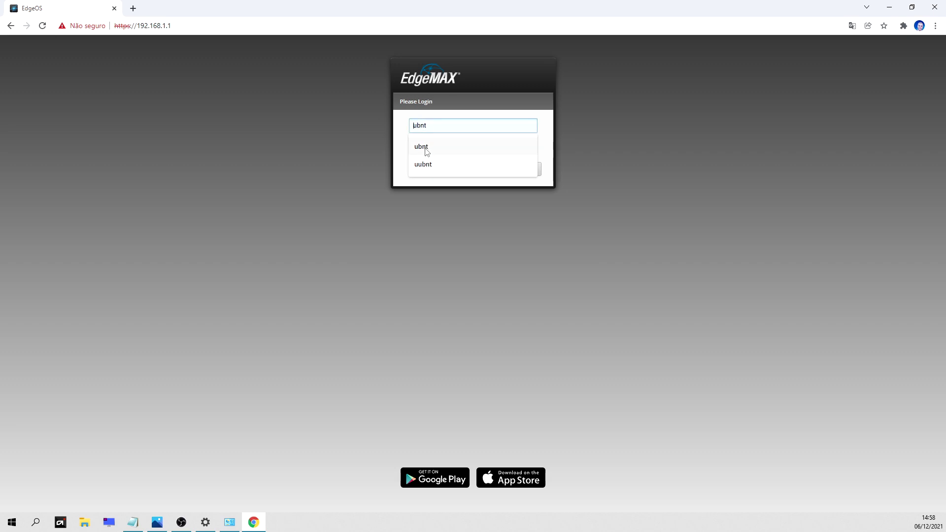
click(426, 148)
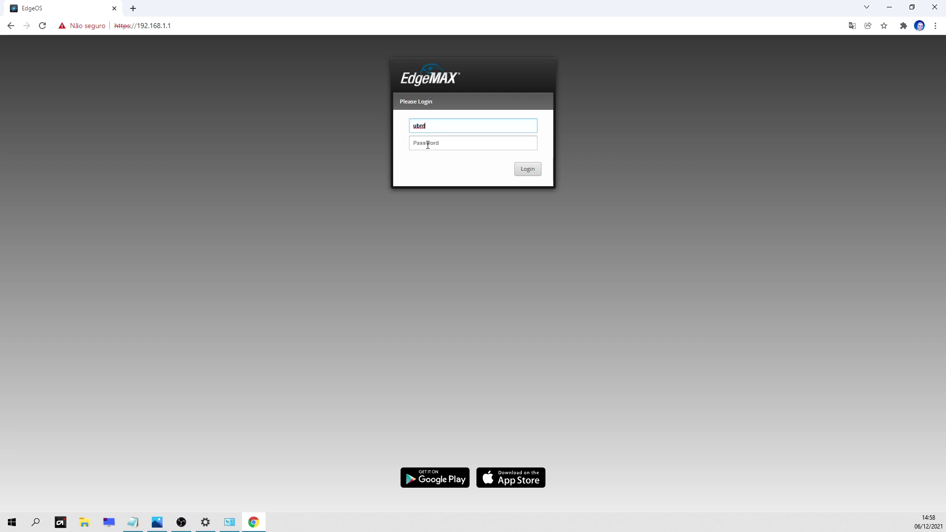
drag(432, 124, 392, 130)
key(ctrl+c)
click(416, 143)
key(ctrl+v)
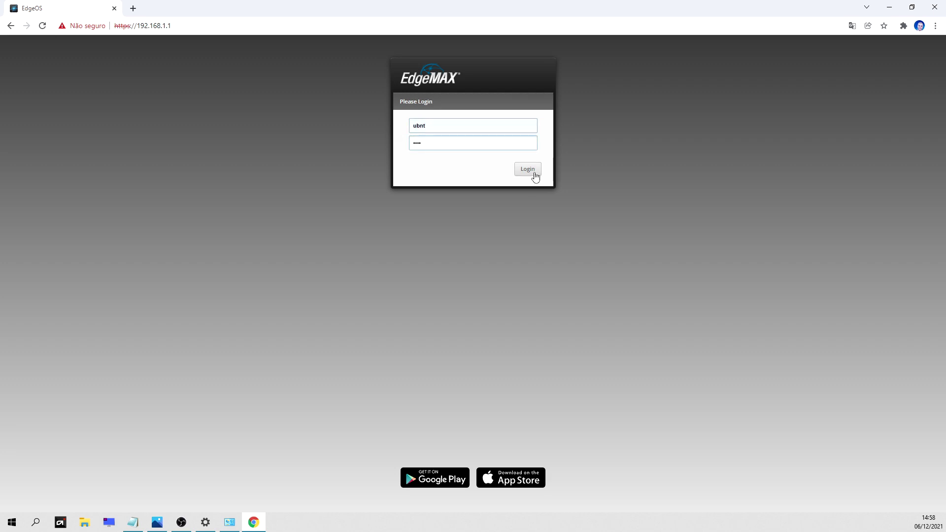
click(534, 176)
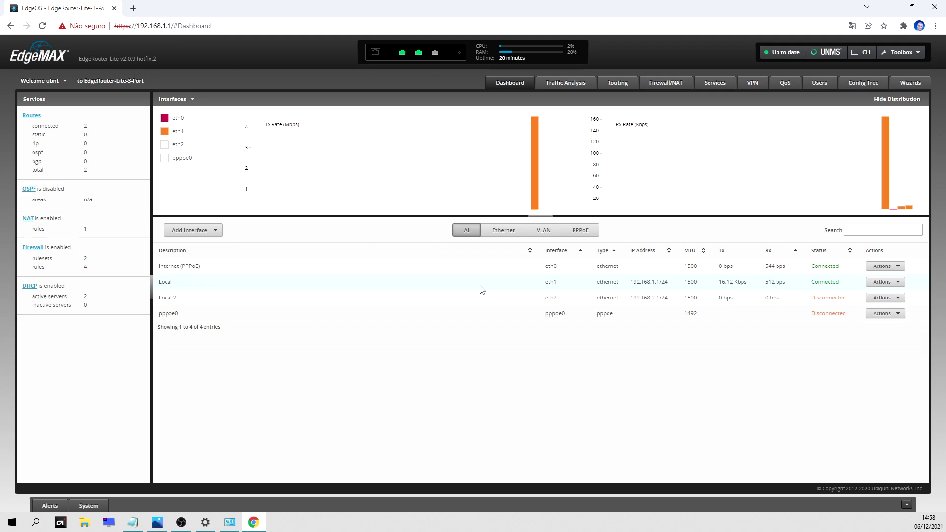
Launch the Basic Setup wizard from the EdgeOS Wizards page.
mouse_move(537, 213)
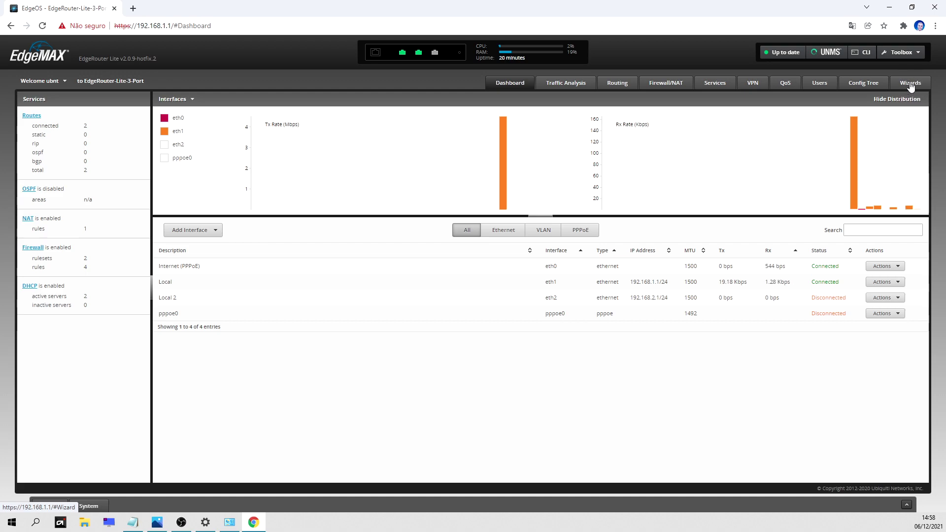
click(910, 85)
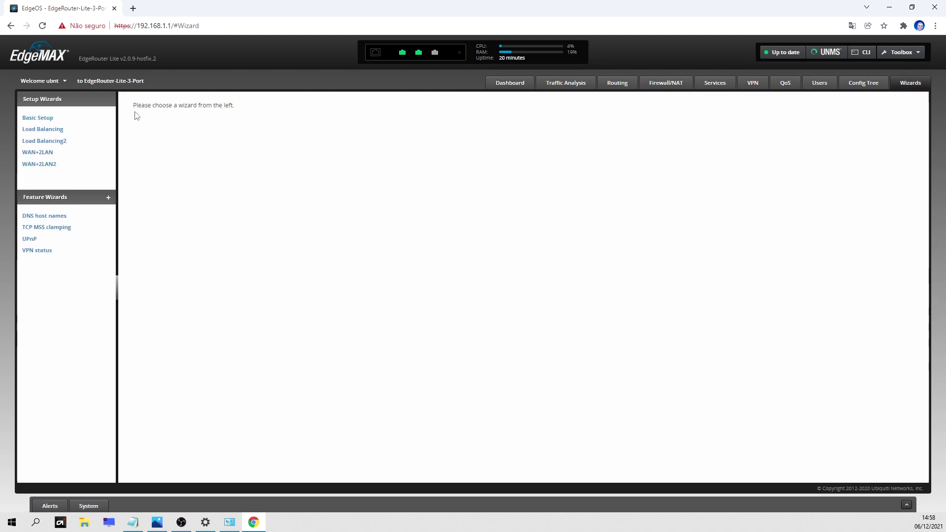
click(42, 119)
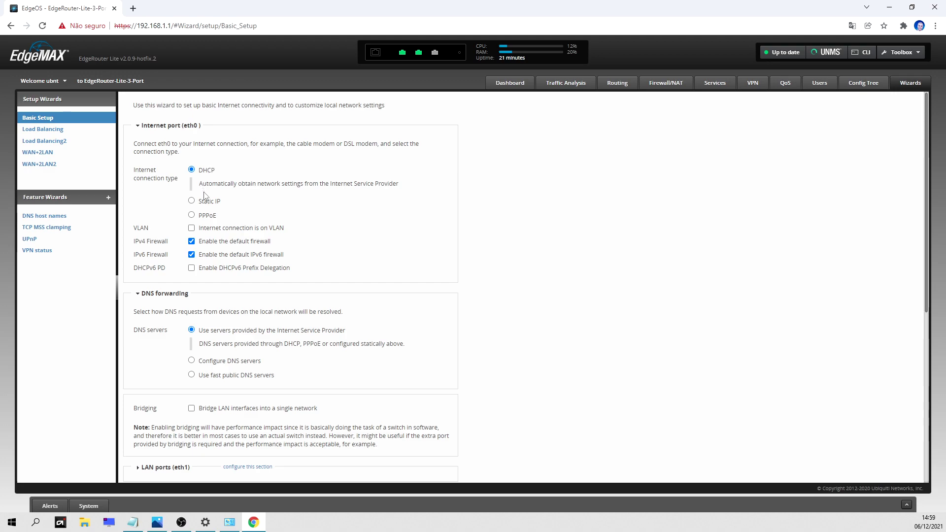
Choose PPPoE for eth0 and fill in the ISP account name and password.
click(192, 215)
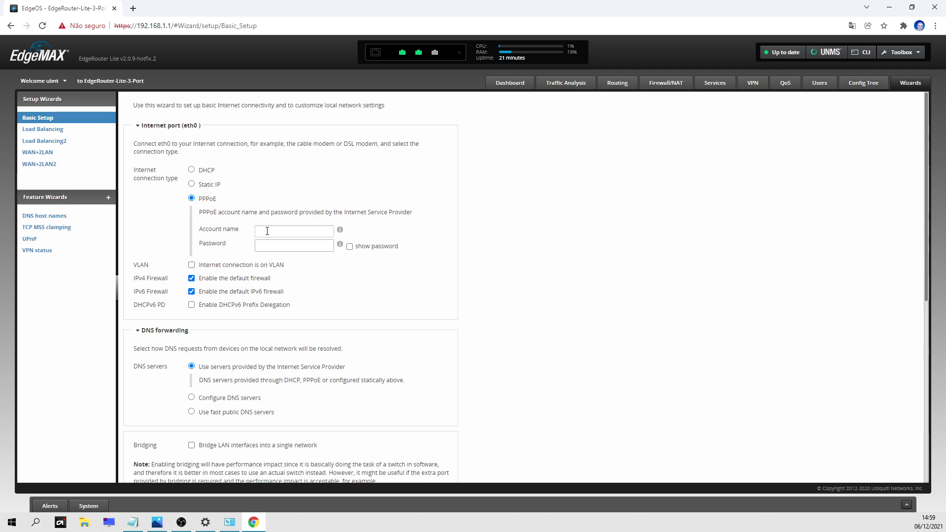
click(267, 231)
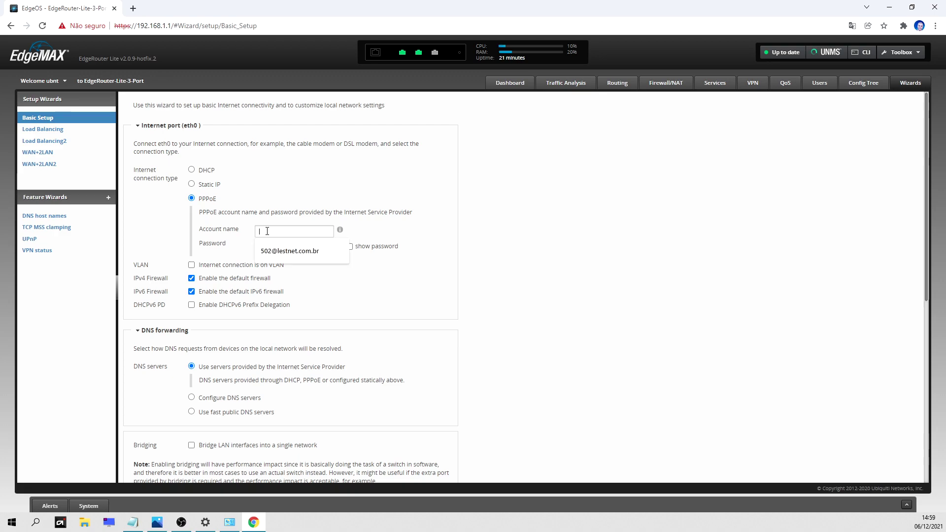
click(275, 250)
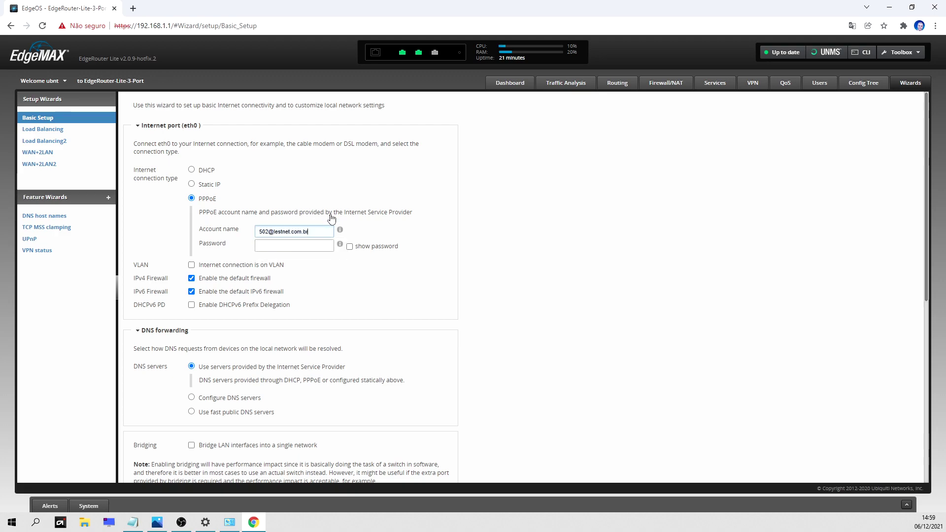
click(263, 242)
key(ctrl+v)
scroll(211, 285, down, 2)
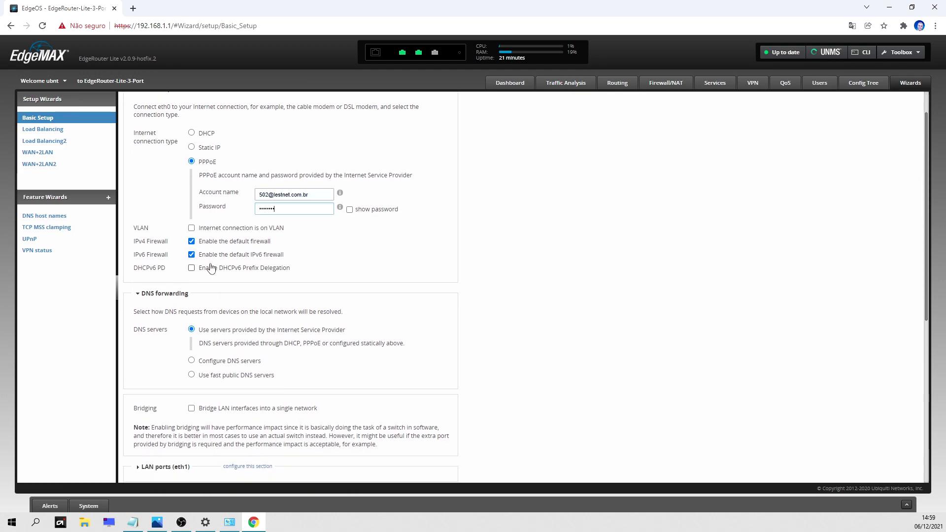
scroll(210, 266, down, 3)
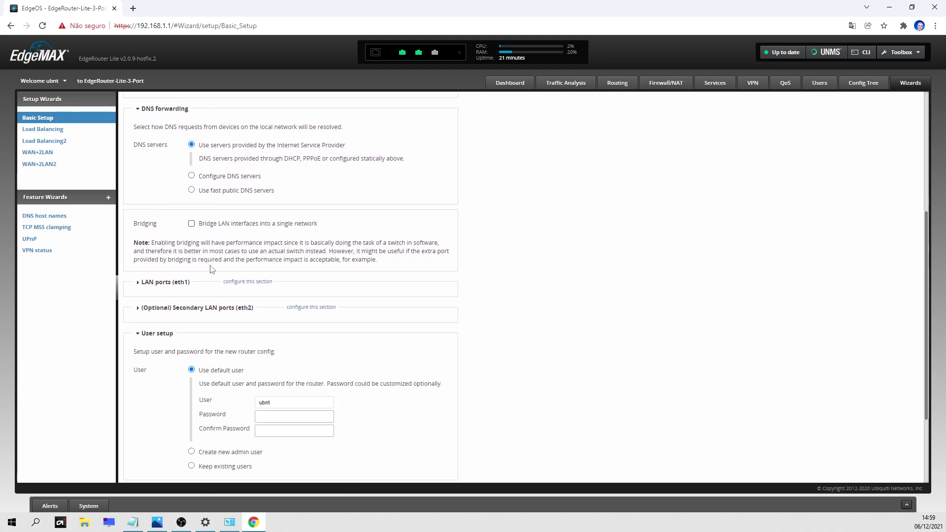
scroll(204, 251, up, 1)
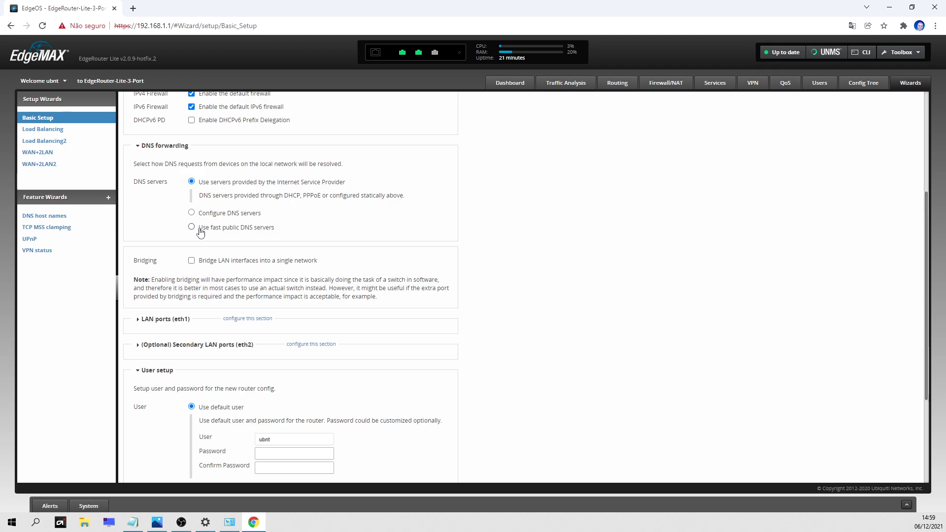
click(200, 230)
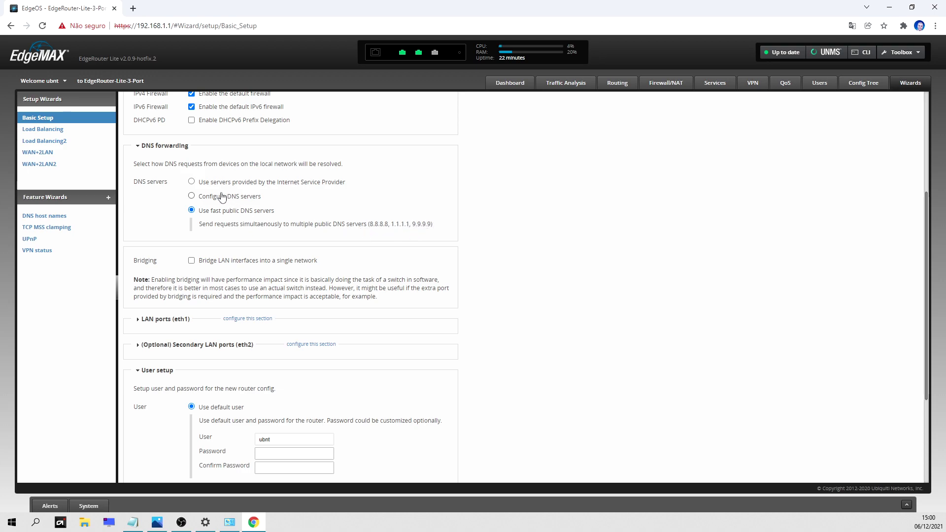
click(191, 183)
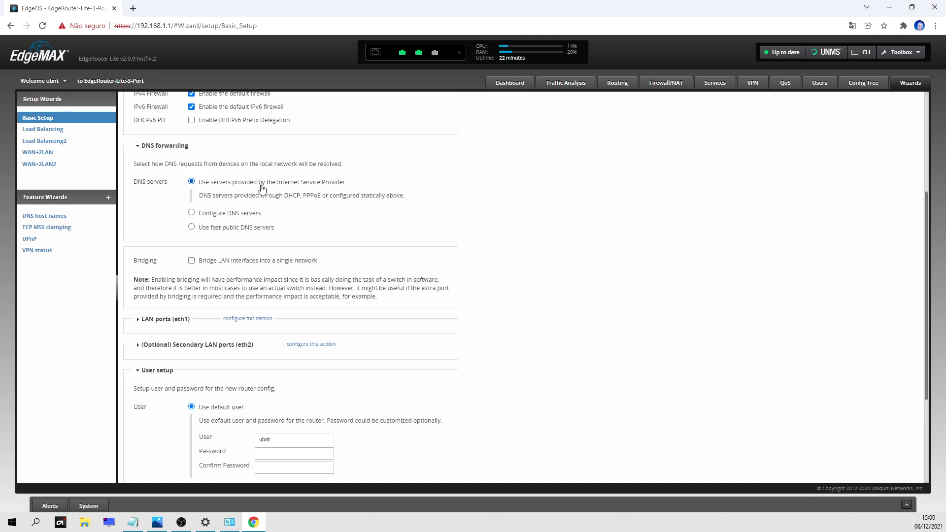
scroll(295, 192, down, 3)
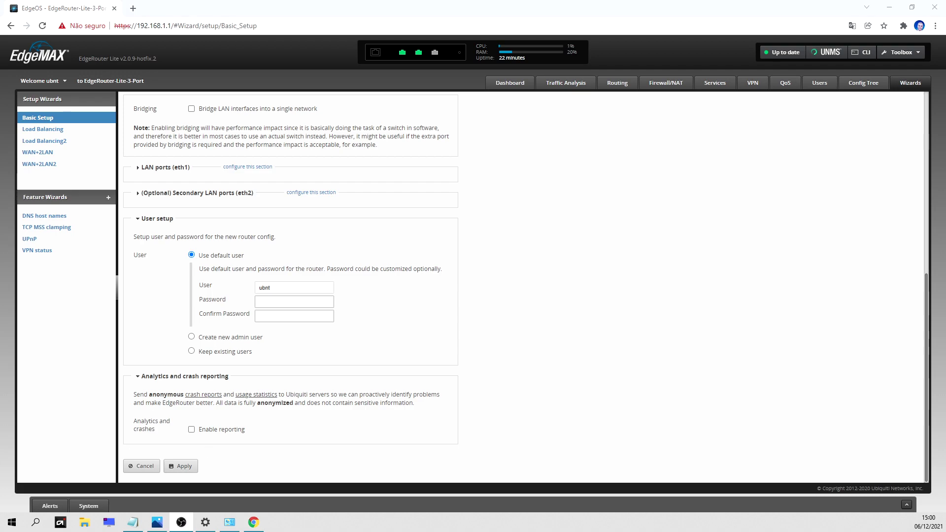
Enter the default user's password in both Password and Confirm Password fields.
click(288, 302)
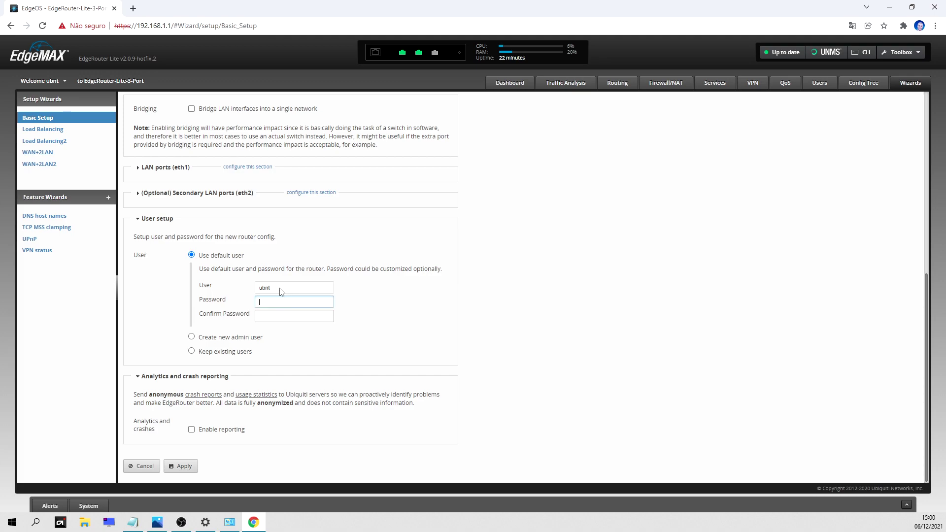
drag(280, 291, 251, 294)
click(285, 301)
text(ubnt)
click(267, 314)
text(ubnt)
Apply the Basic Setup changes, replace the configuration, and confirm the router reboot.
click(181, 467)
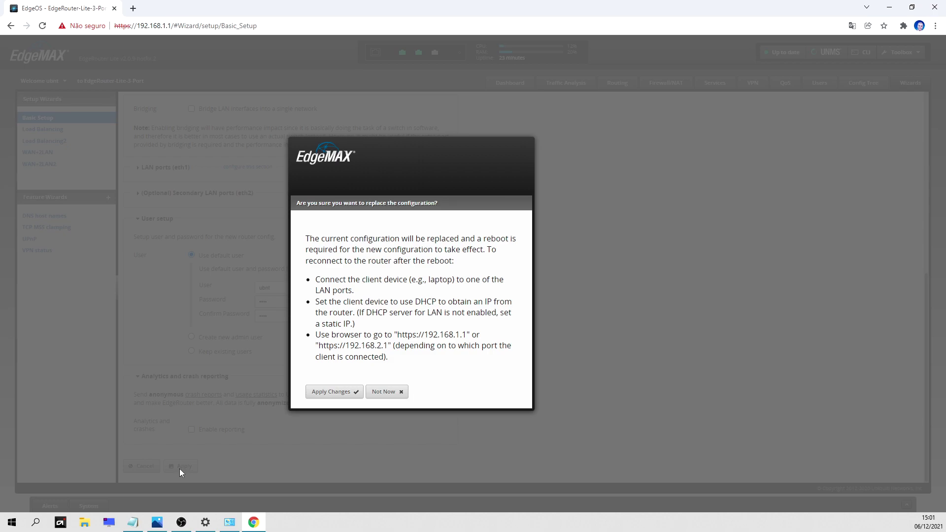
click(325, 393)
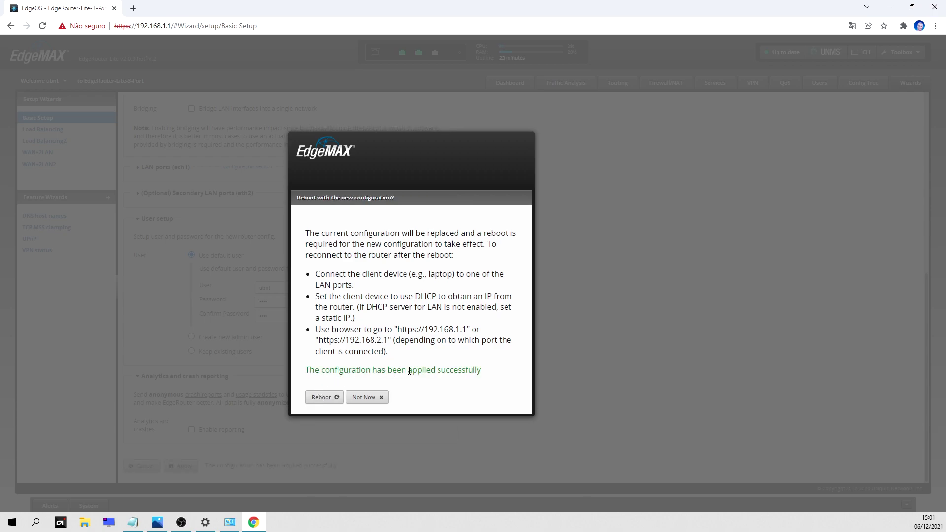
click(325, 398)
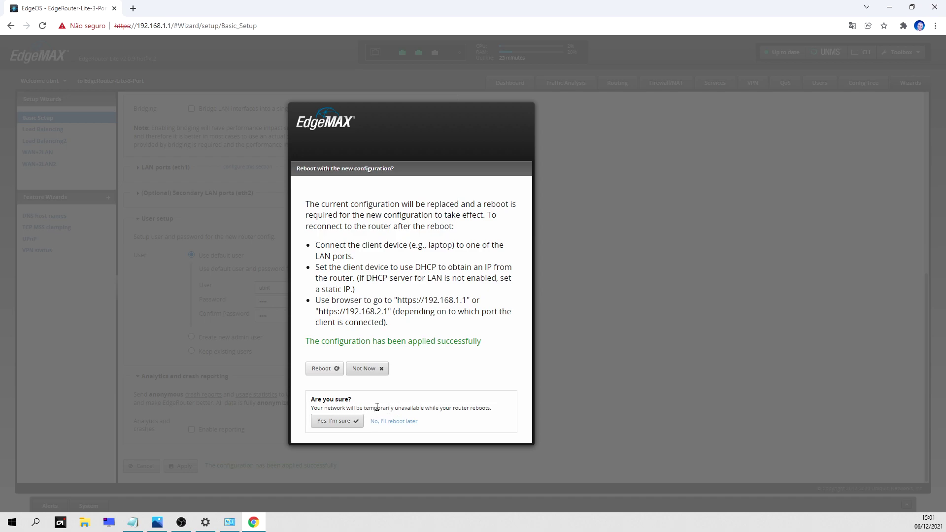
click(337, 422)
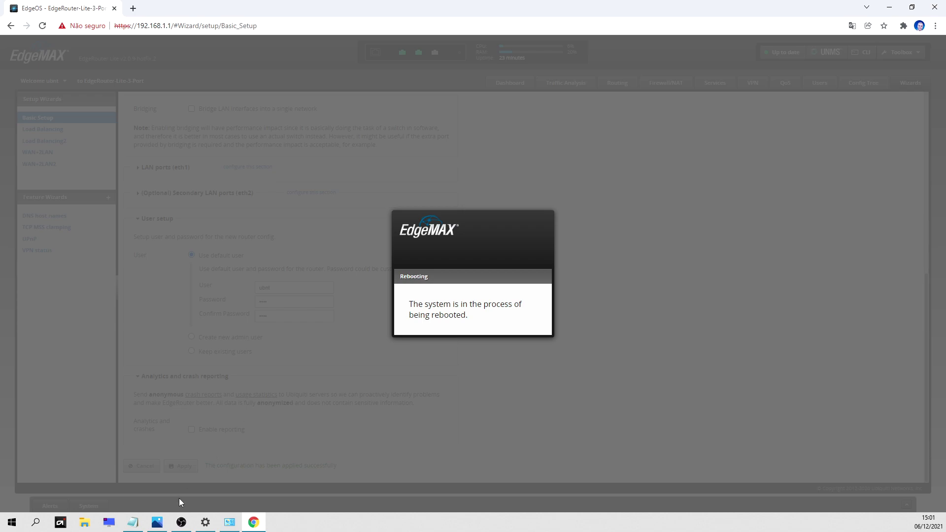
Browse router cabling photos 01–03.jpg in Photos, viewing the labelled one full screen.
click(156, 522)
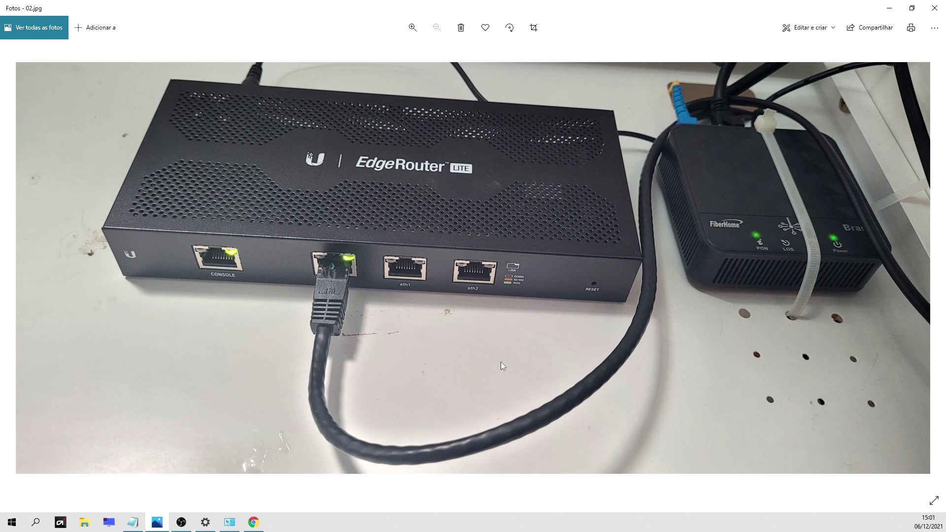
key(Left)
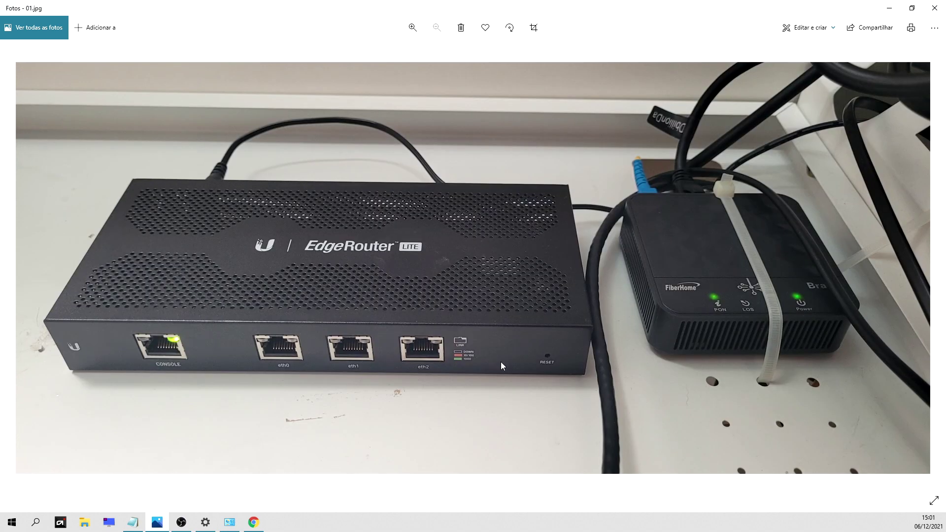
key(Right)
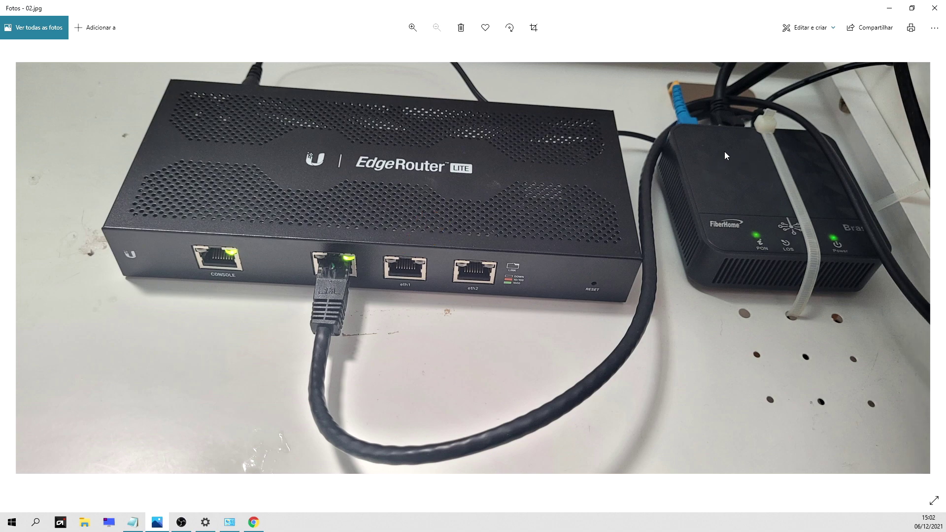
key(Right)
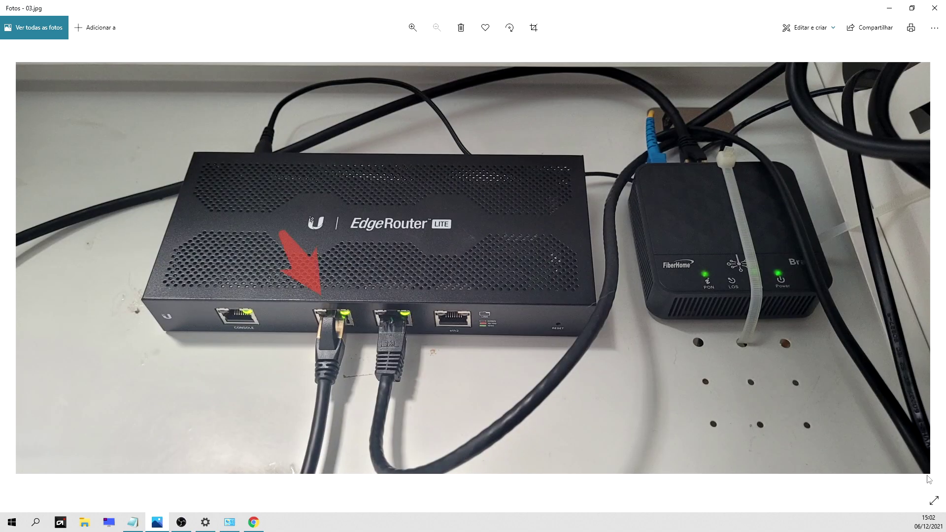
click(933, 500)
key(Right)
key(Right)
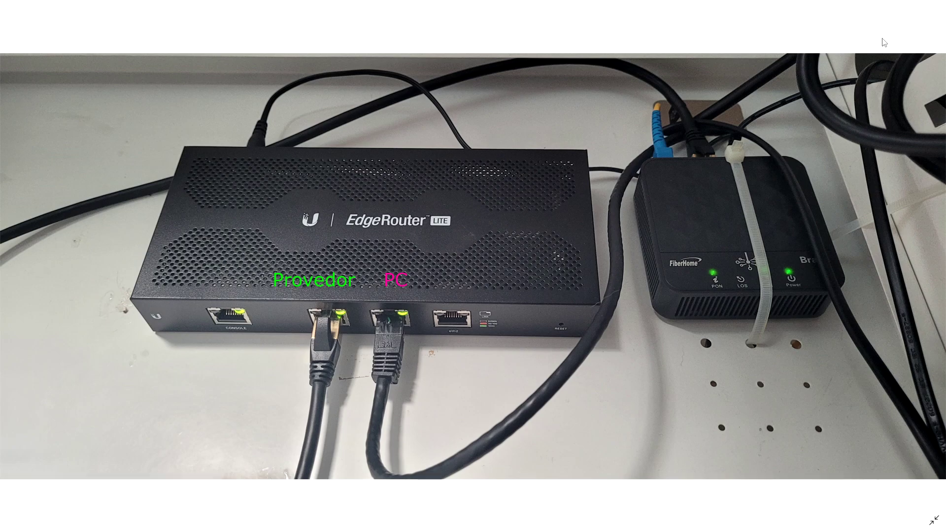
key(Left)
click(934, 520)
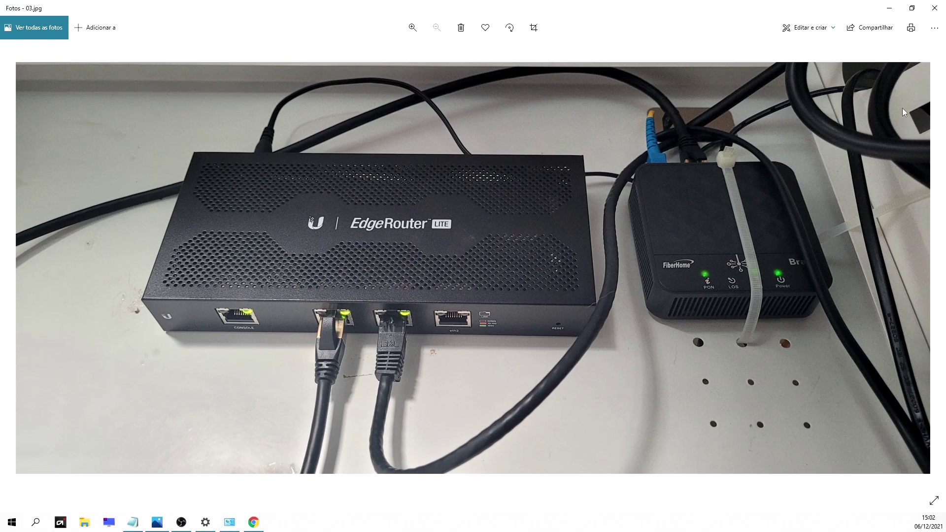
Open the Ethernet adapter's IPv4 properties from Network settings' adapter list.
right_click(852, 524)
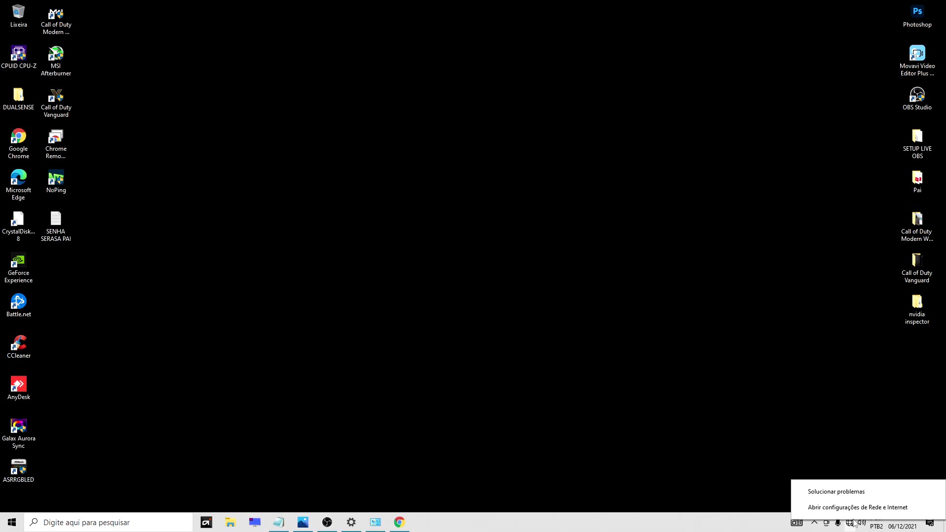
click(859, 508)
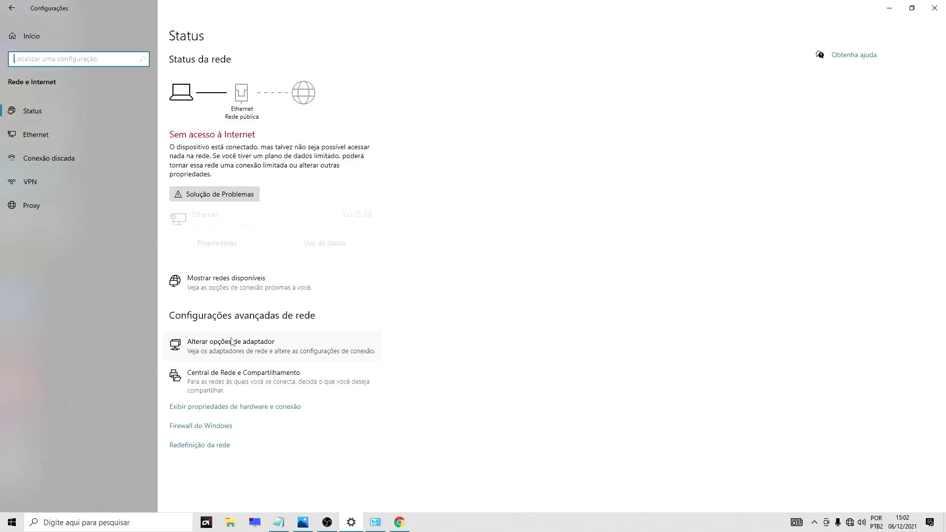
click(243, 352)
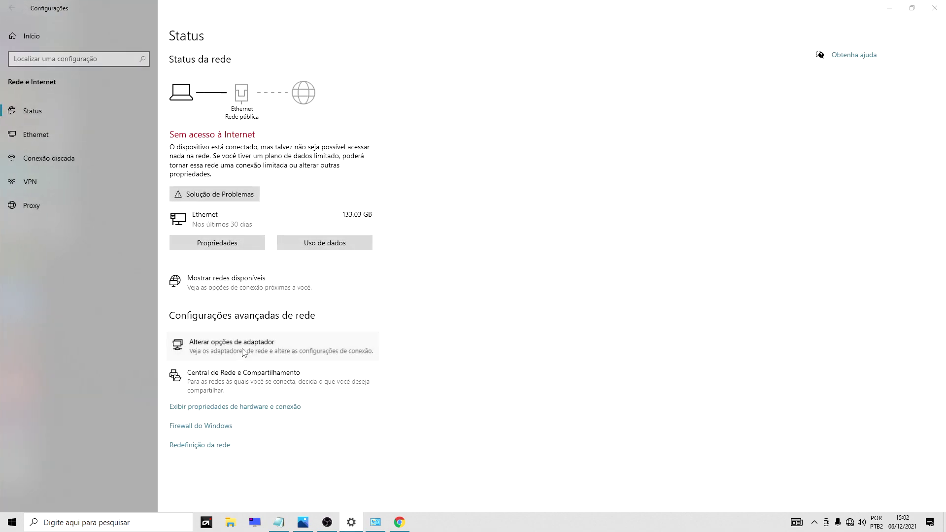
right_click(242, 190)
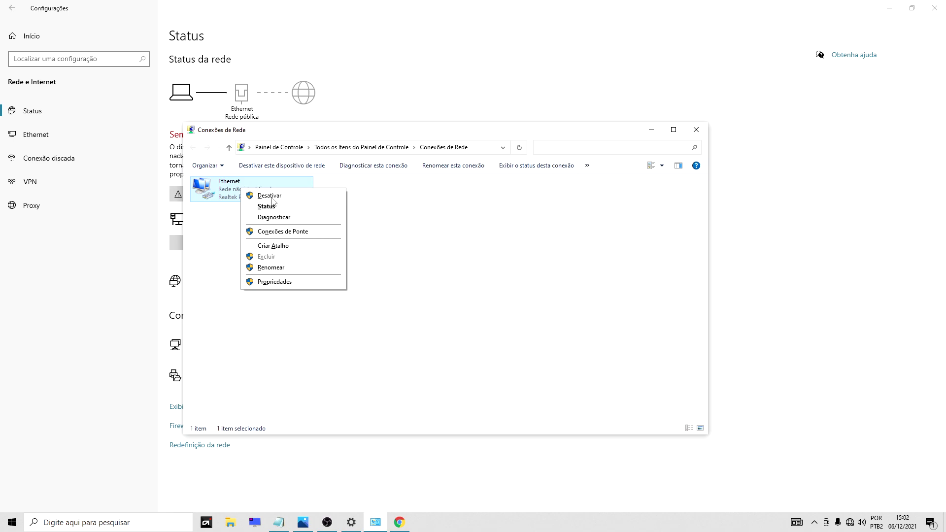
click(289, 281)
drag(281, 179, 603, 199)
scroll(578, 294, down, 1)
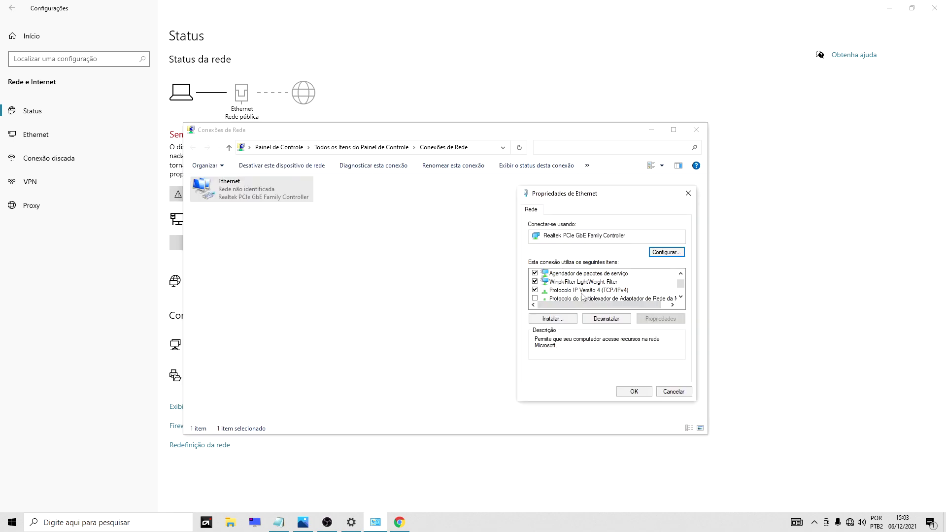
double_click(579, 292)
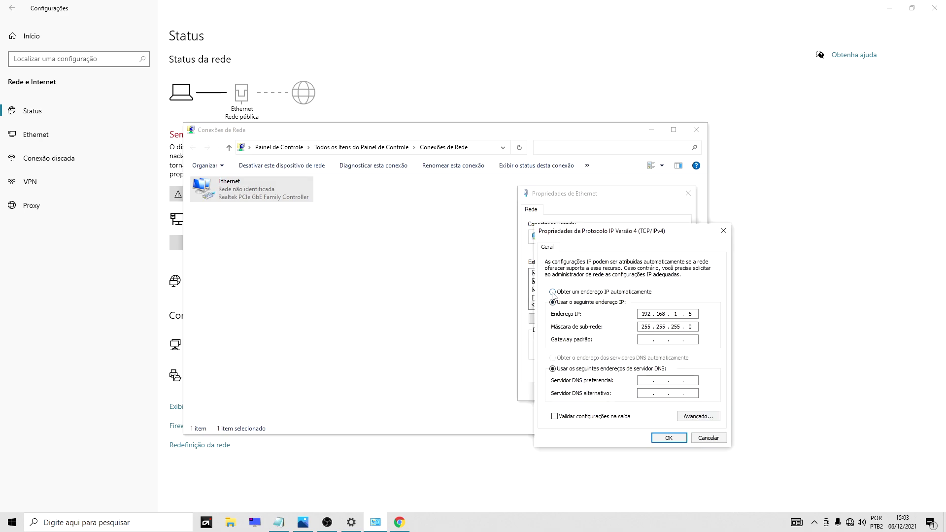
Switch IPv4 to obtain IP address and DNS automatically and save both dialogs.
click(553, 293)
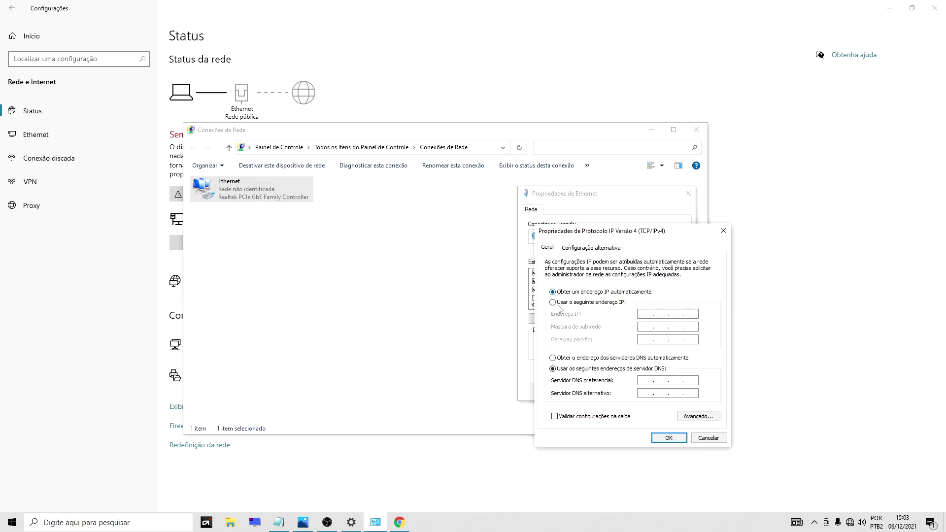
click(553, 358)
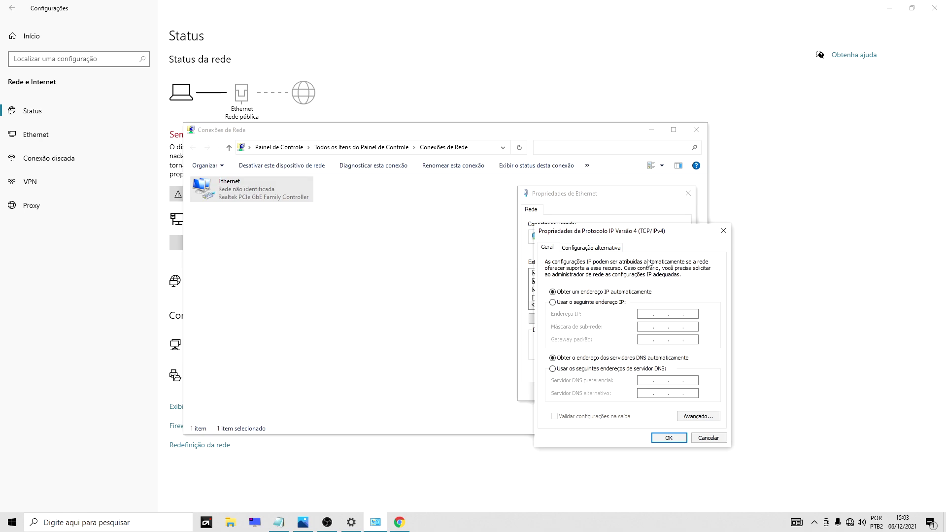
click(669, 438)
click(636, 390)
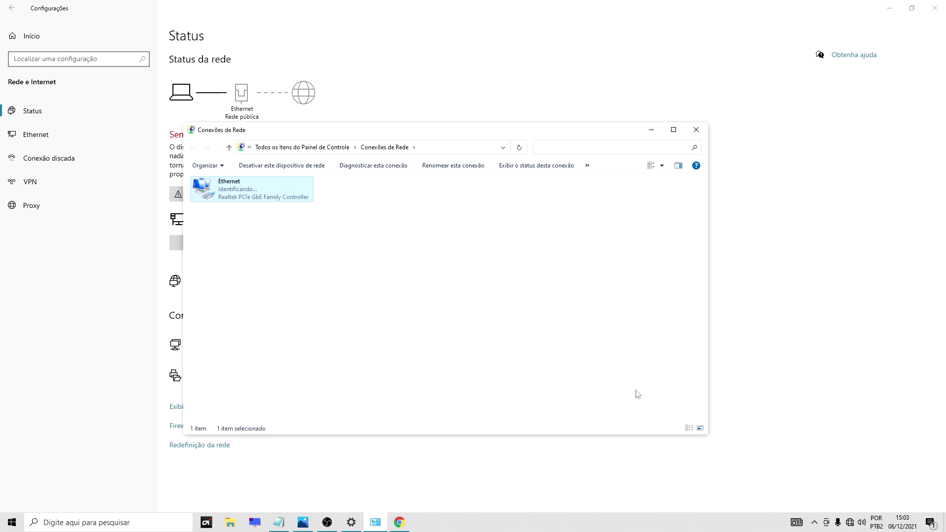
right_click(245, 194)
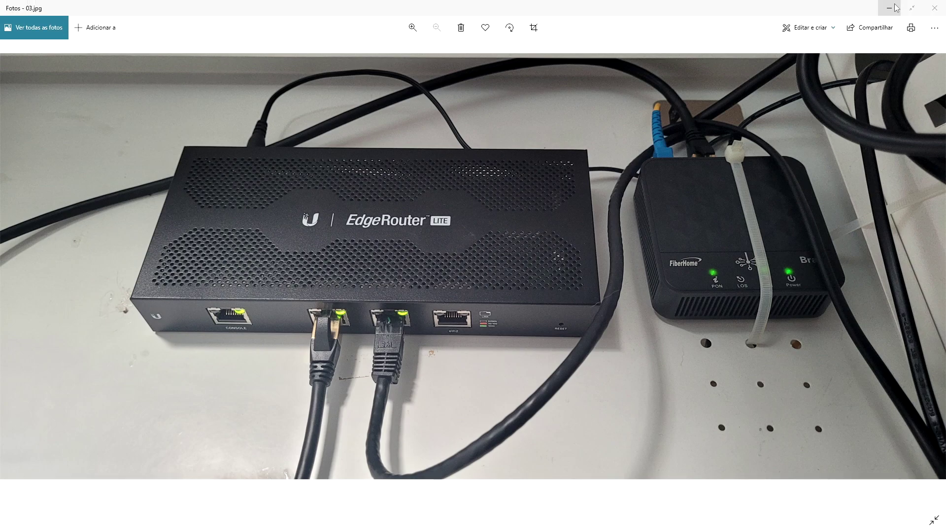
click(895, 7)
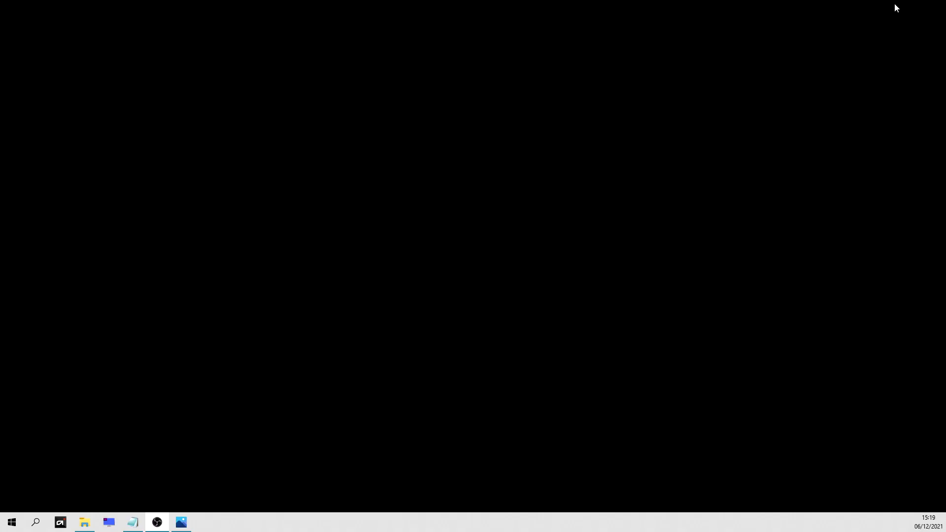
click(36, 523)
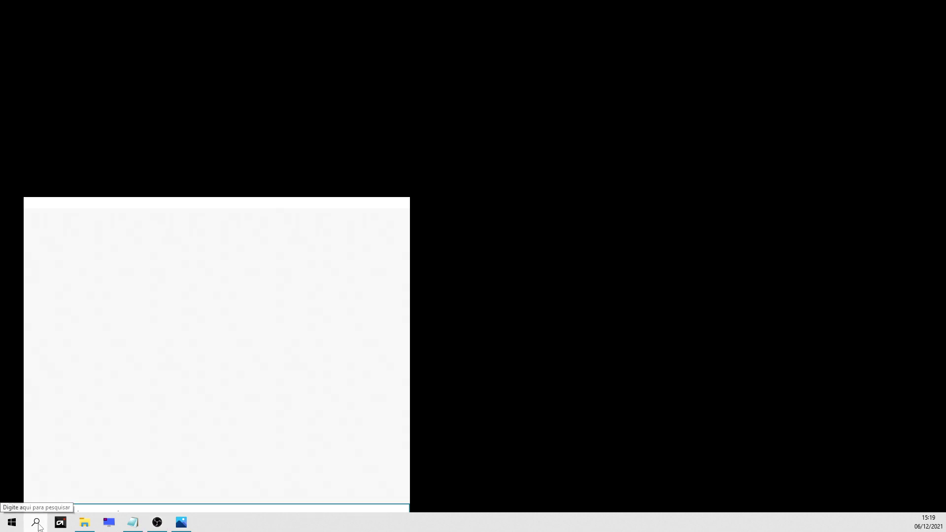
text(cmd)
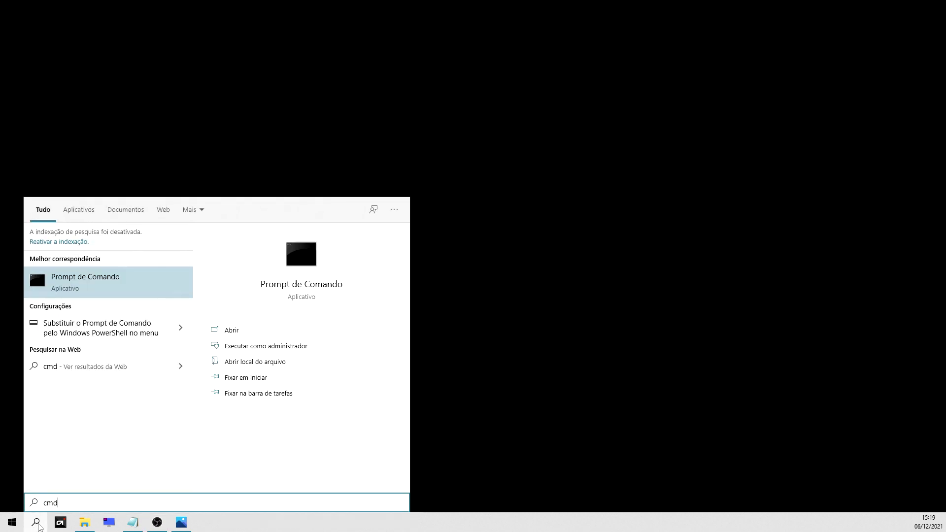
key(Return)
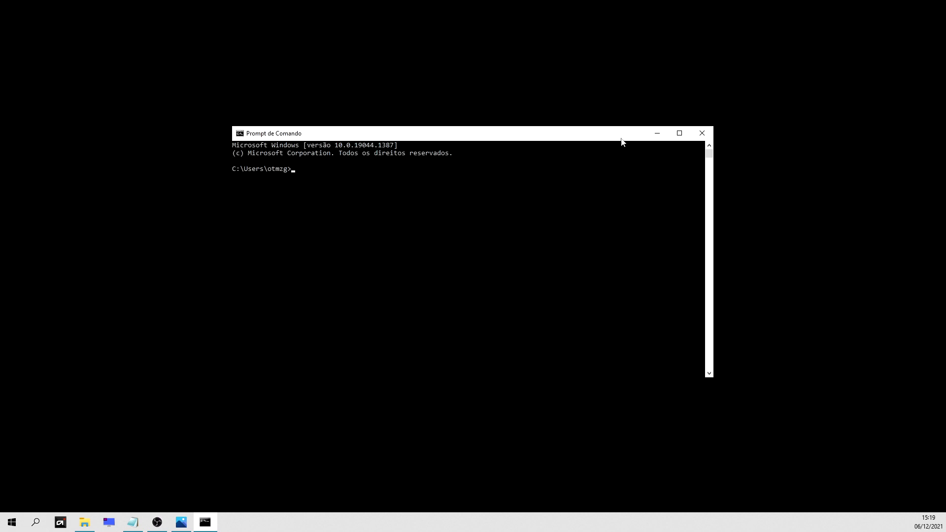
click(677, 134)
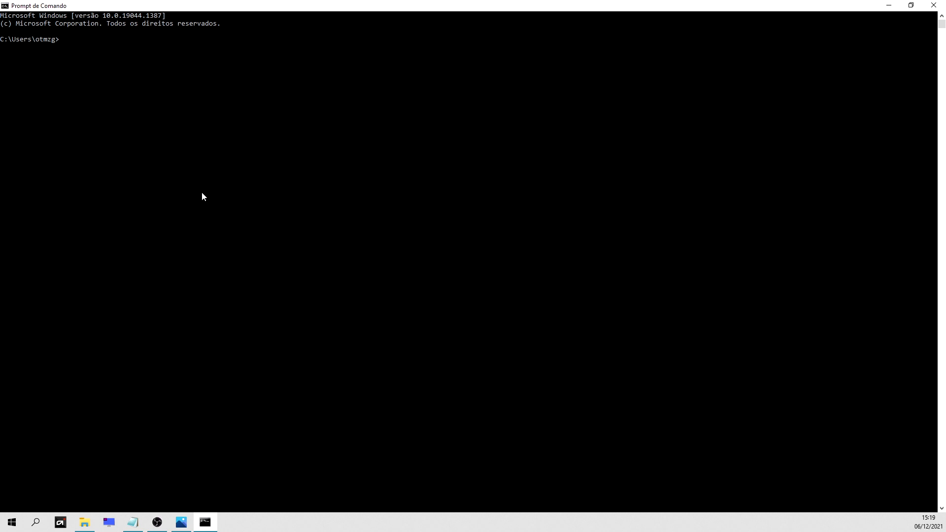
text(ping www.google.com.br)
key(Return)
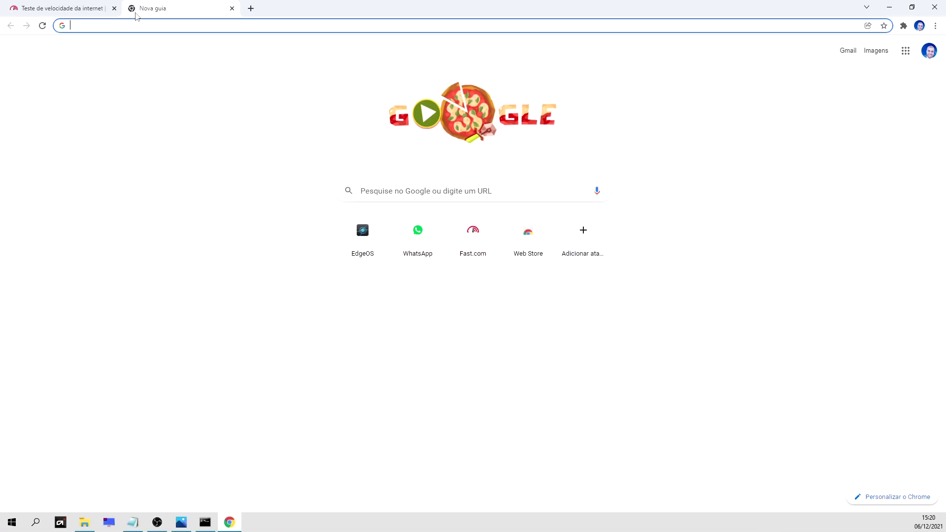
Load 192.168.1.1, log in with the router's username and password, and go full screen.
text(192.168.1.1)
key(Return)
text(ubnt)
key(Tab)
text(ubnt)
key(Return)
key(F11)
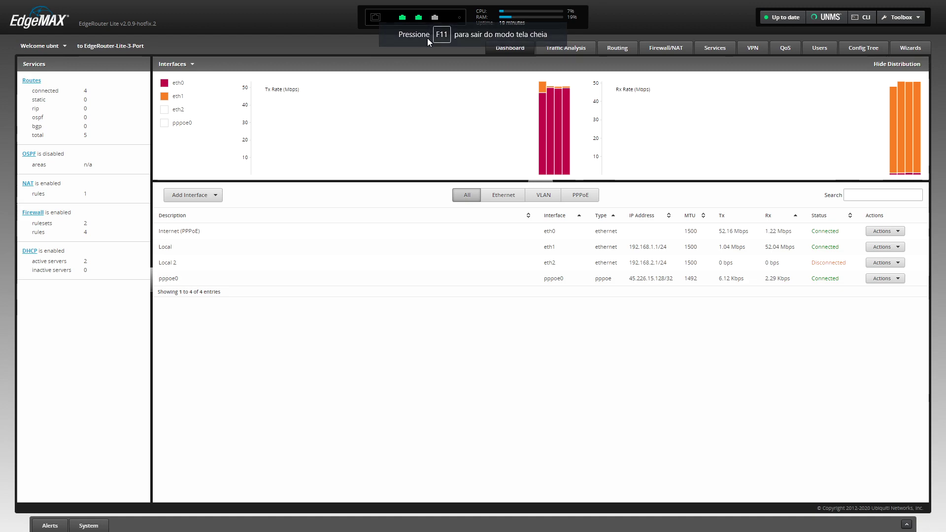
mouse_move(402, 20)
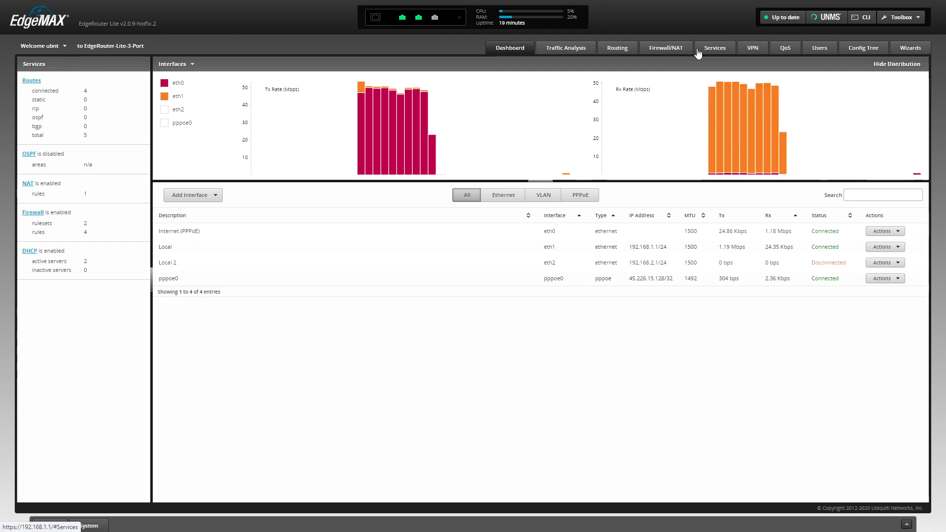
Go to the Firewall/NAT section to view the empty Port Forwarding page.
click(670, 51)
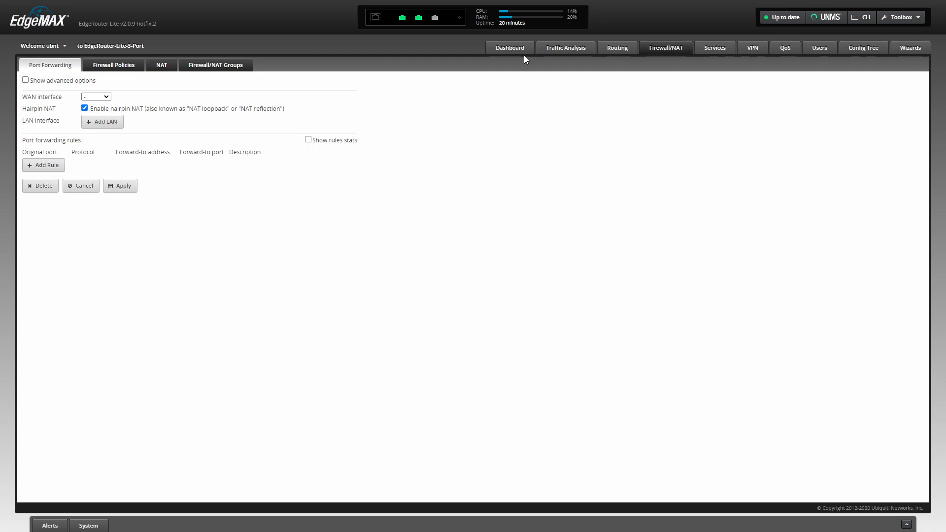
Exit full screen, minimize Chrome, and close the Command Prompt window.
key(F11)
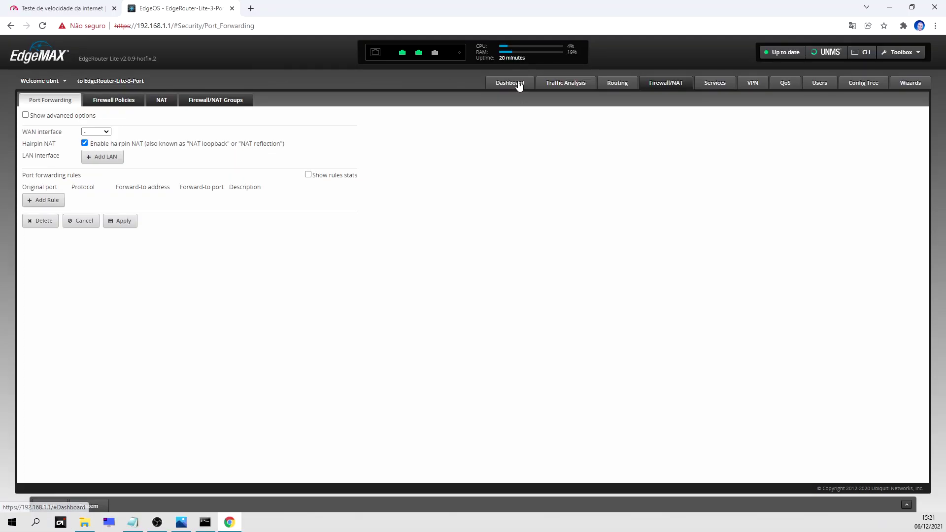
click(889, 7)
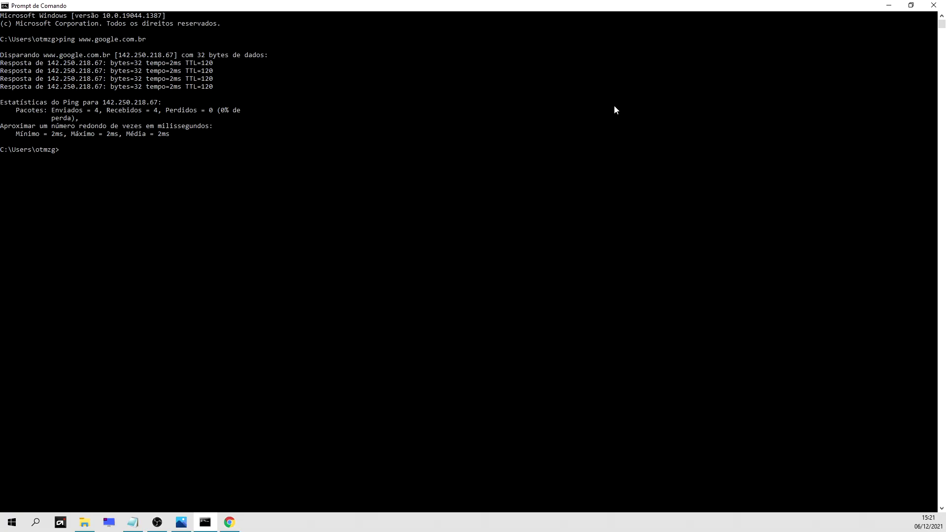
click(934, 4)
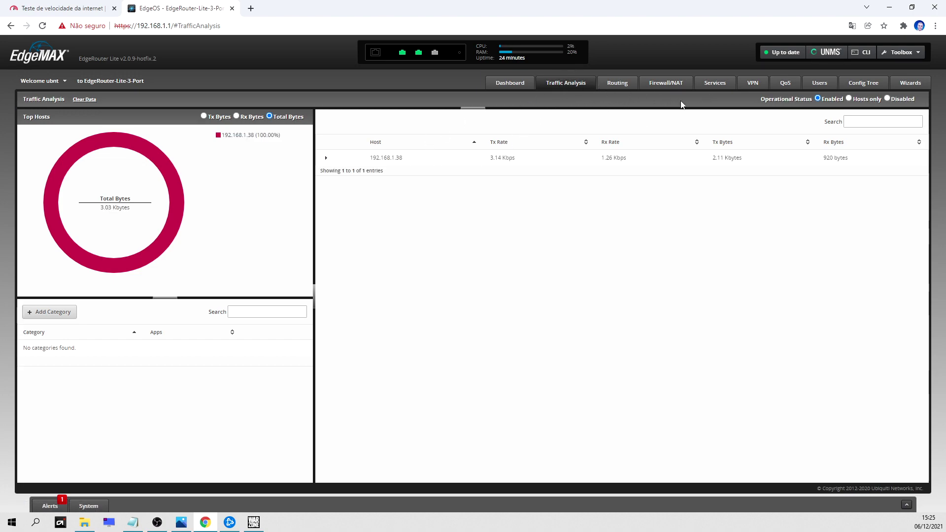
Expand host 192.168.1.38 in Traffic Analysis, reload with F5, and expand it again.
click(408, 162)
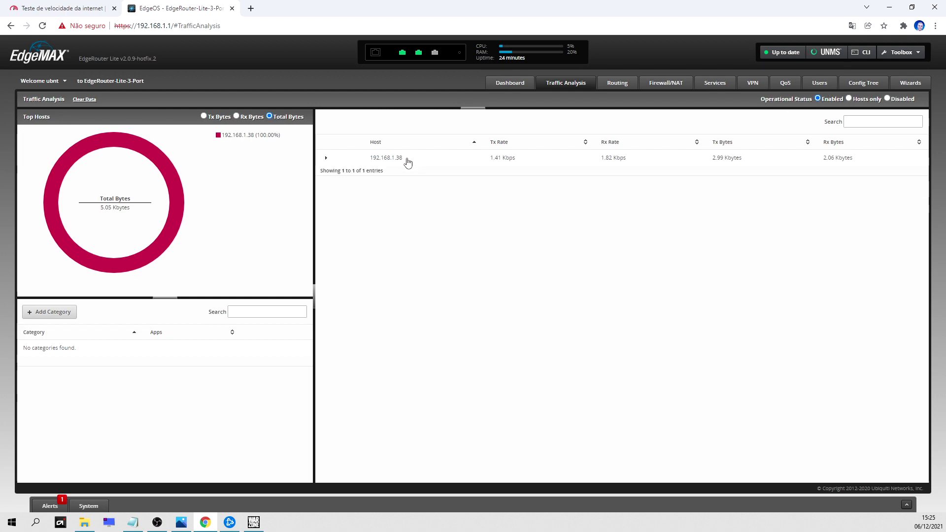
key(F5)
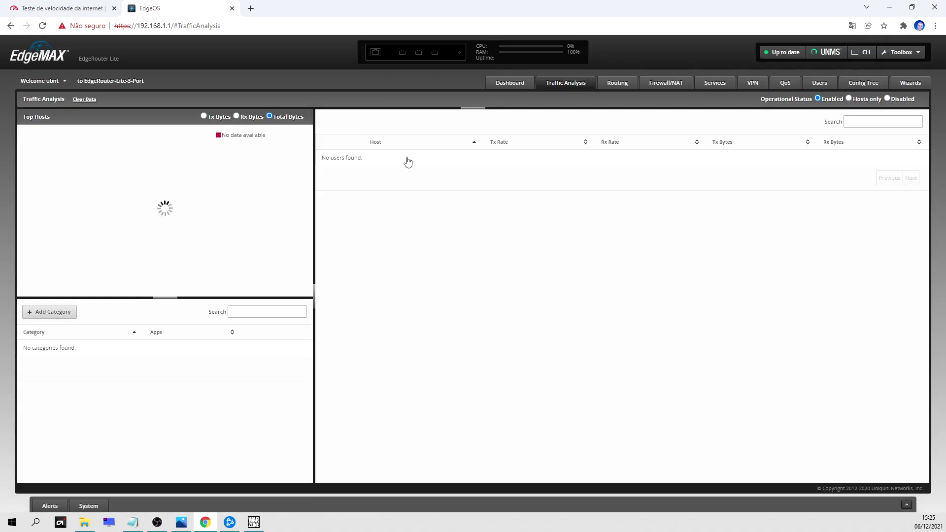
click(400, 164)
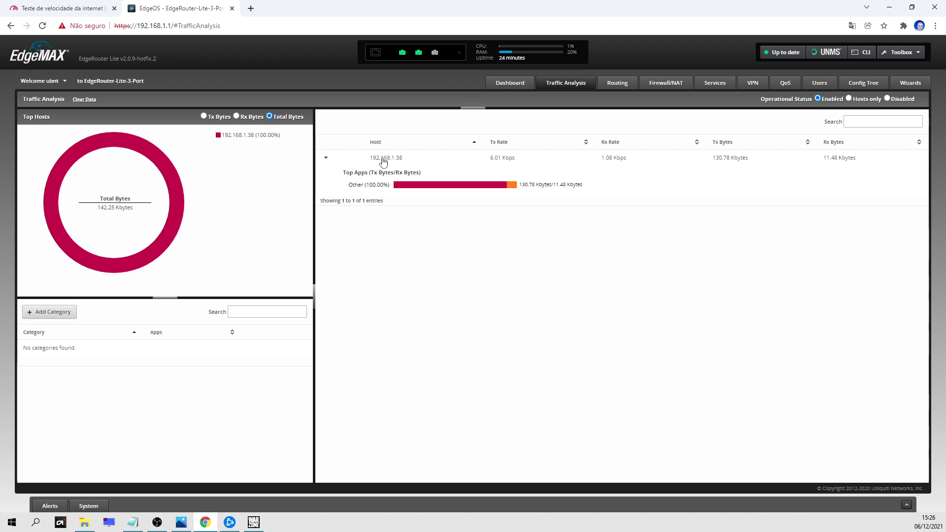
click(253, 522)
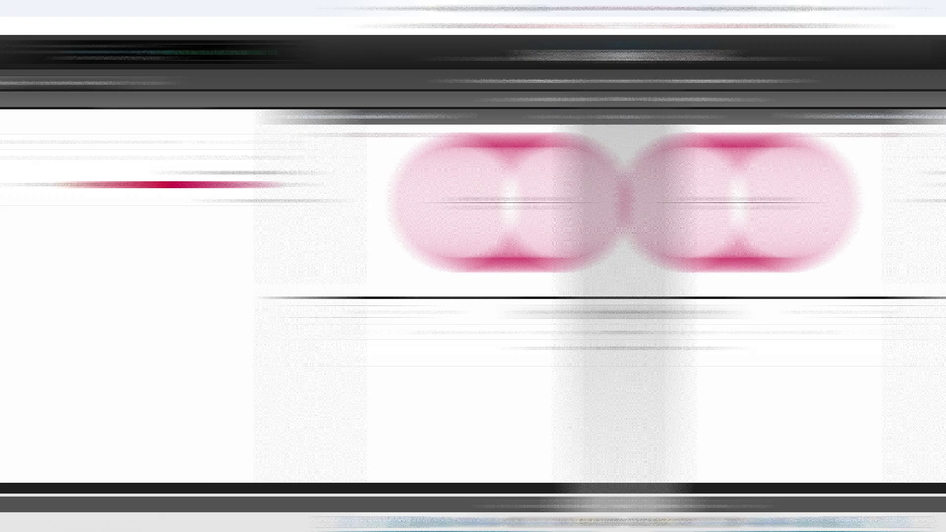
key(Escape)
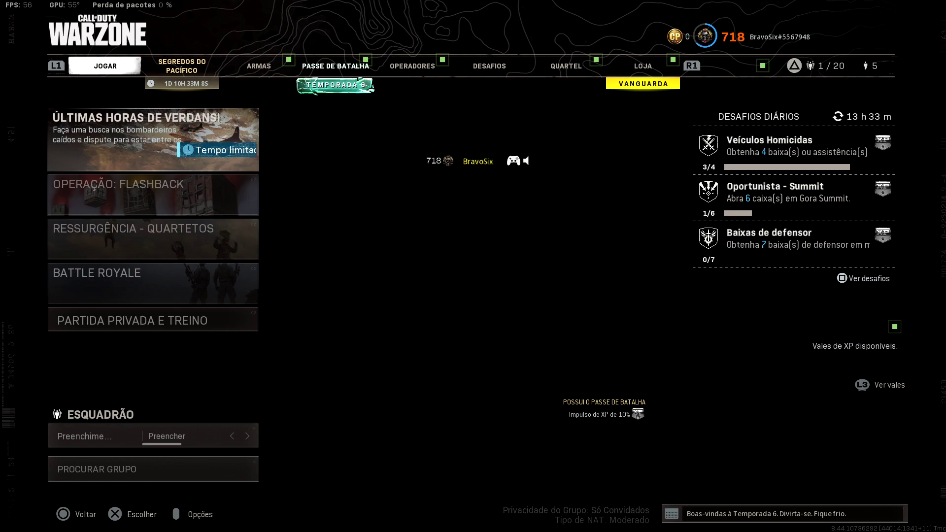
key(Escape)
key(Down)
key(Down)
key(Down)
key(Down)
key(Down)
key(Down)
key(Down)
key(Up)
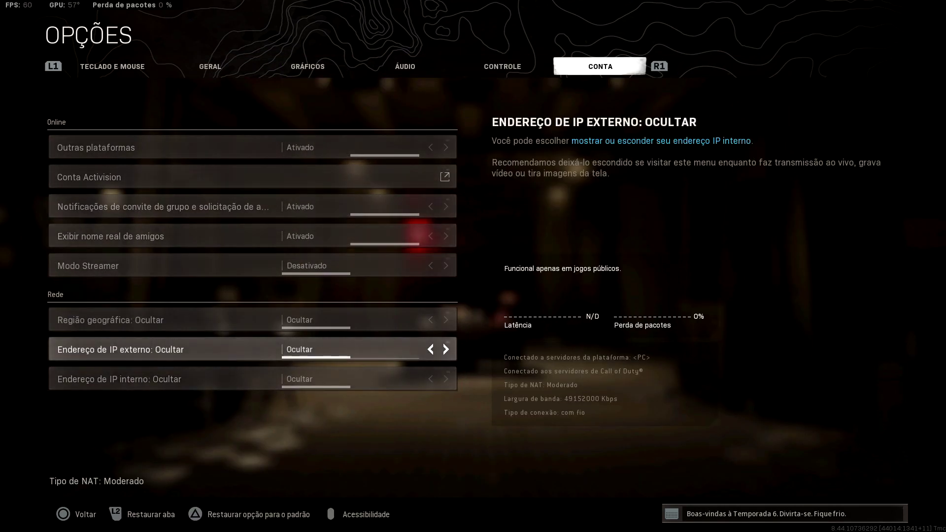
key(Down)
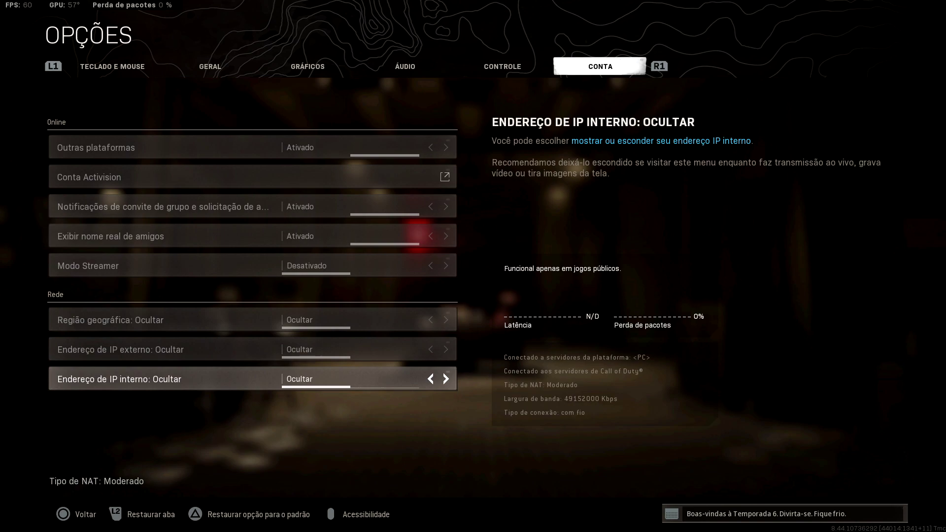
key(Right)
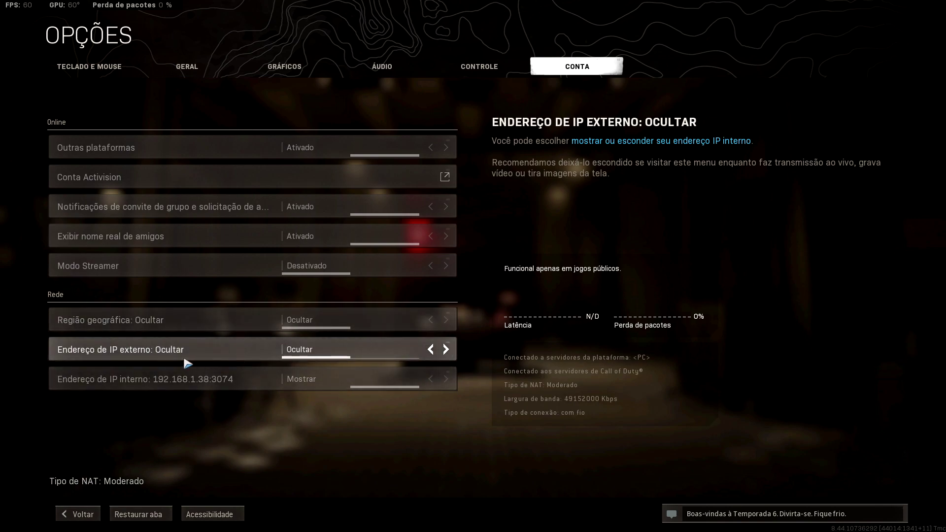
Briefly show the external IP, then set both internal and external IP rows to Ocultar.
click(446, 349)
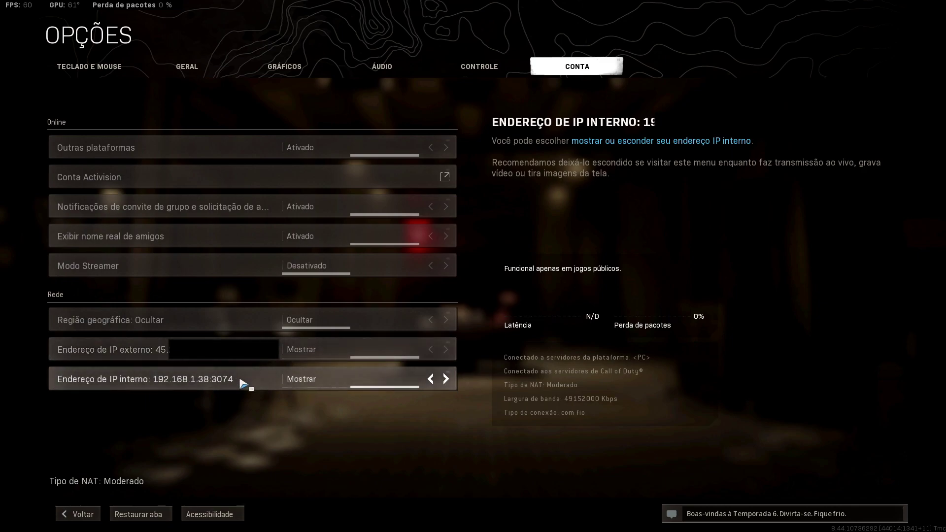
click(432, 380)
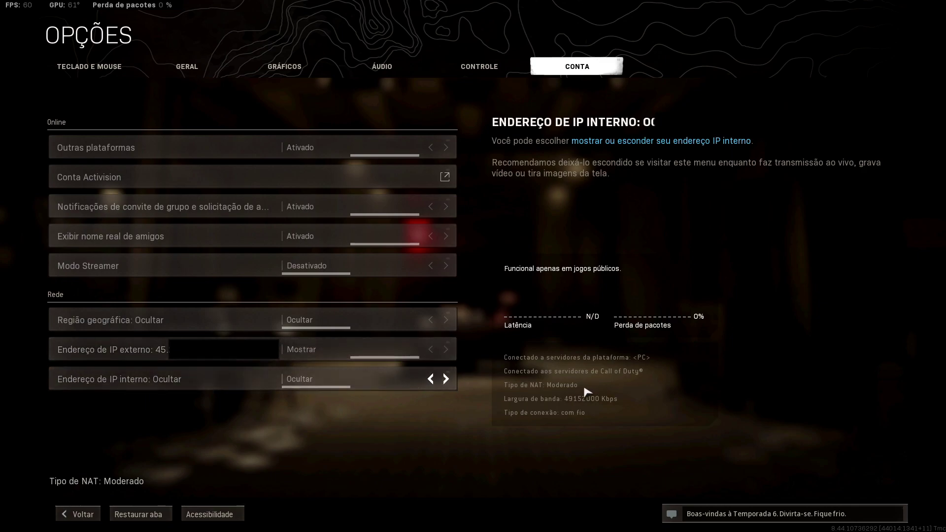
click(431, 349)
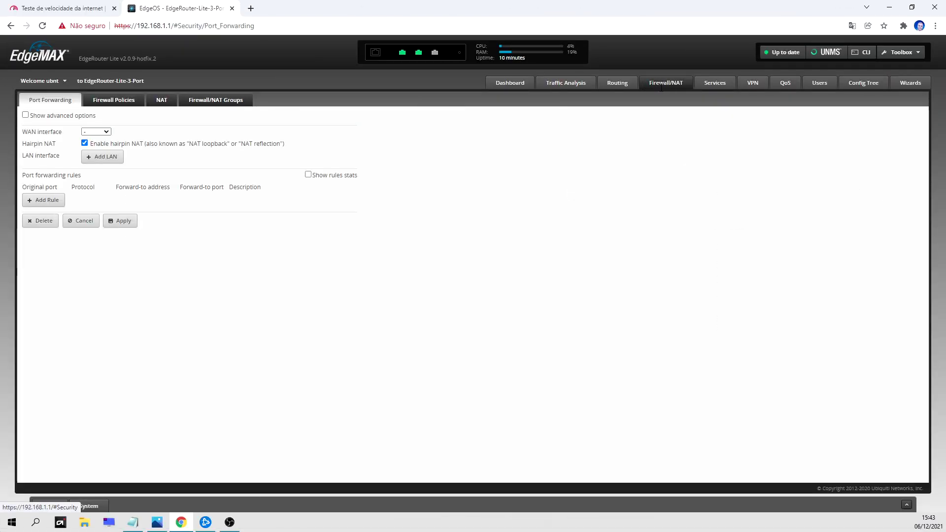
Enable advanced options, set the WAN interface to pppoe0, and add eth1 as LAN interface.
click(25, 115)
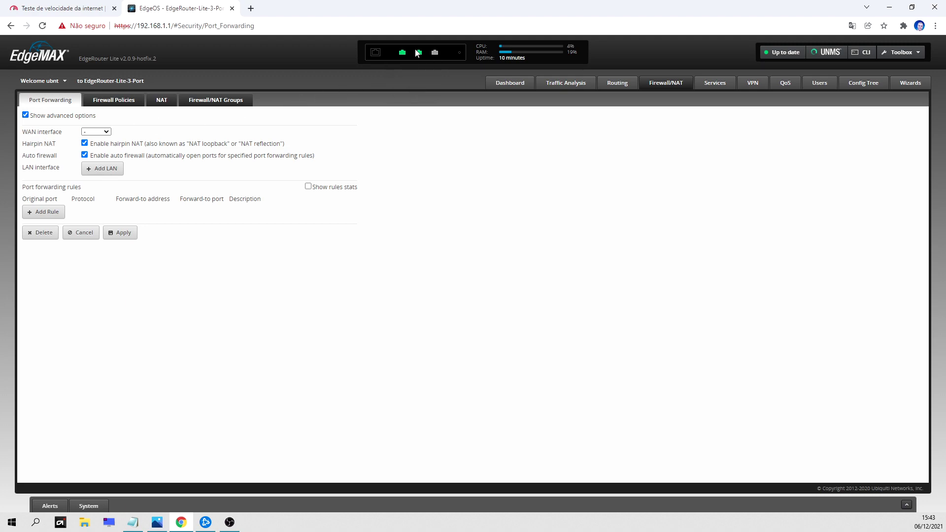
click(107, 132)
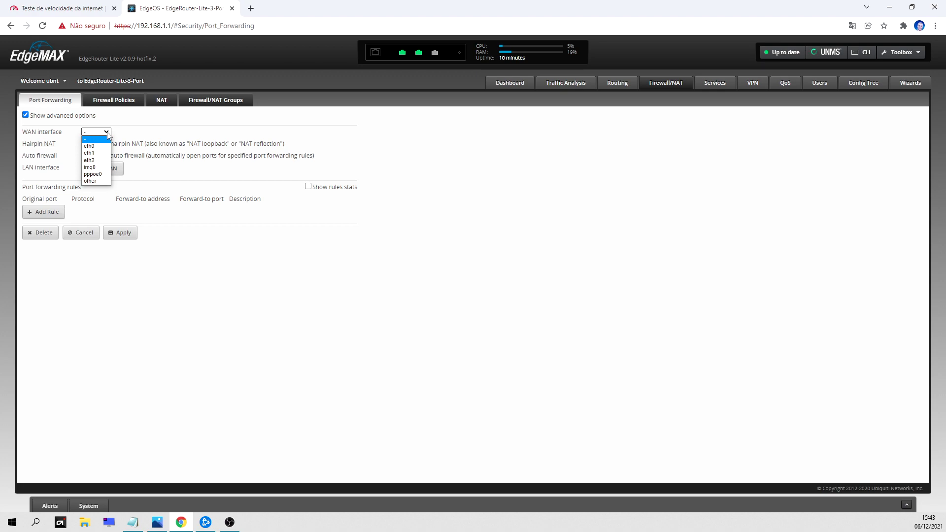
click(102, 176)
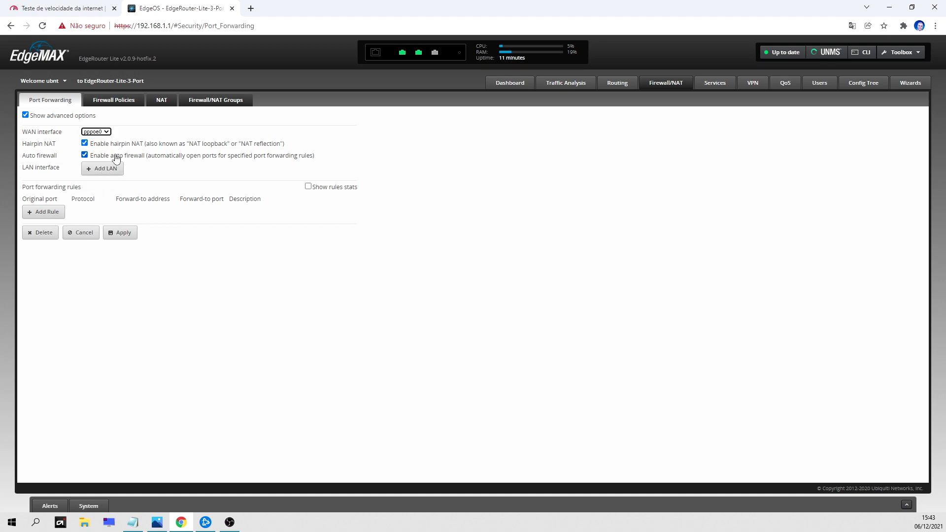
click(107, 169)
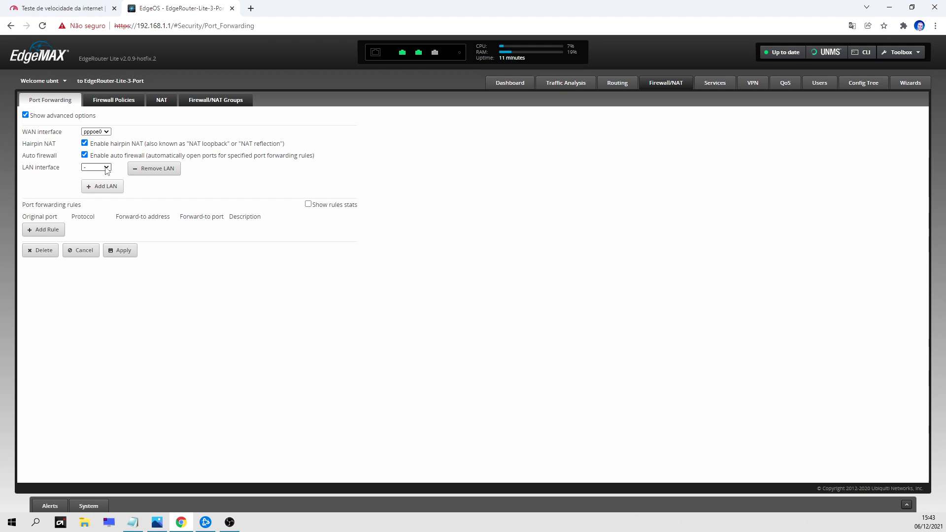
click(107, 168)
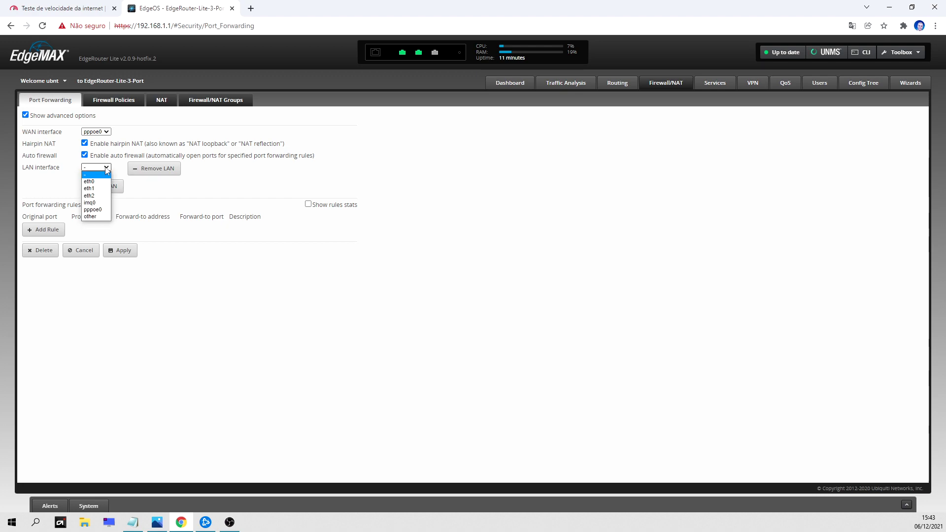
mouse_move(419, 55)
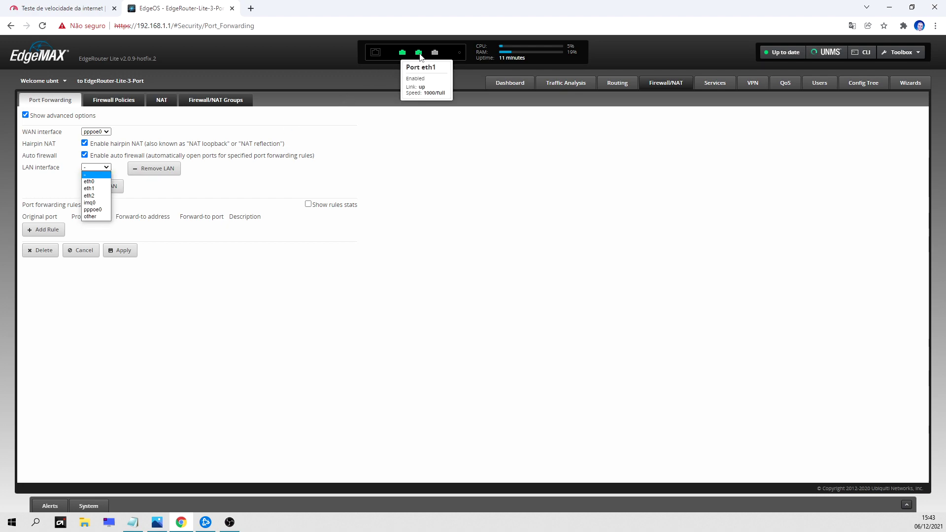
click(93, 189)
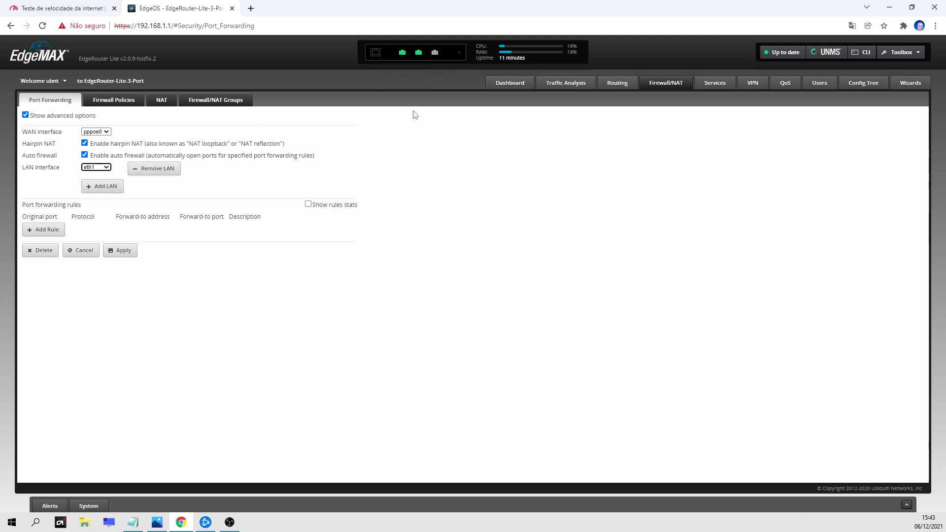
Add a new forwarding rule for original ports 1-65535 with protocol Both.
click(49, 230)
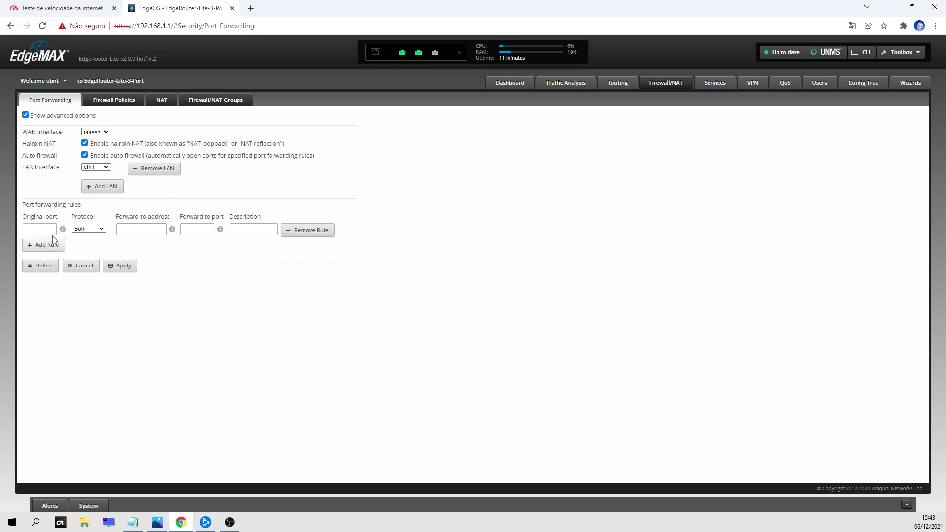
click(51, 230)
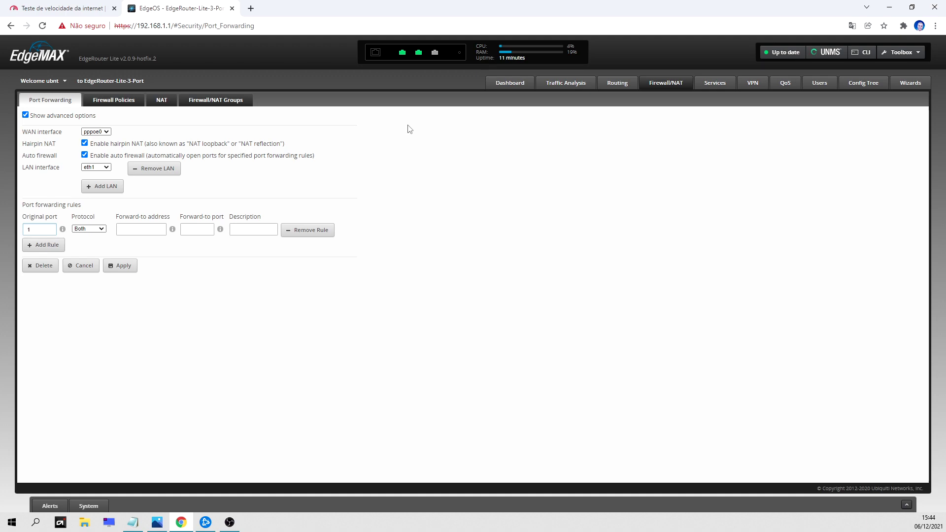
text(65535)
click(89, 228)
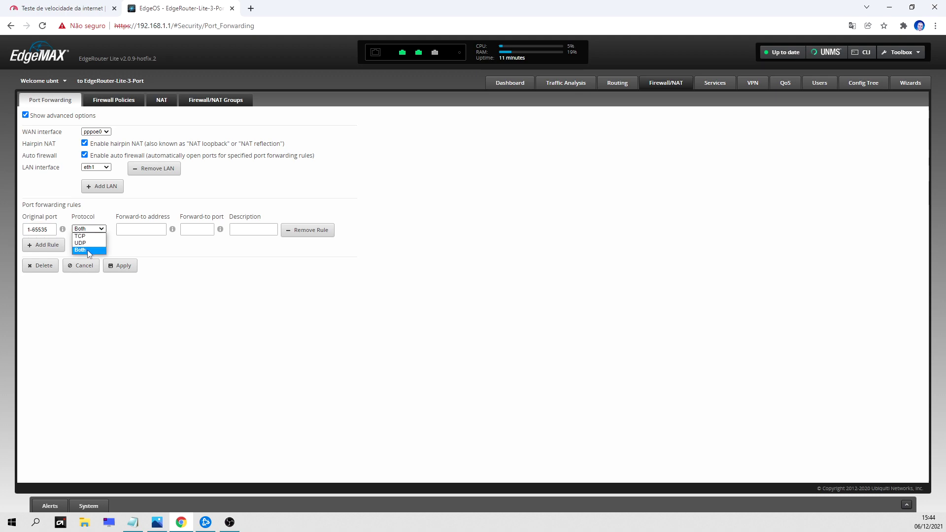
click(89, 250)
click(100, 230)
click(89, 249)
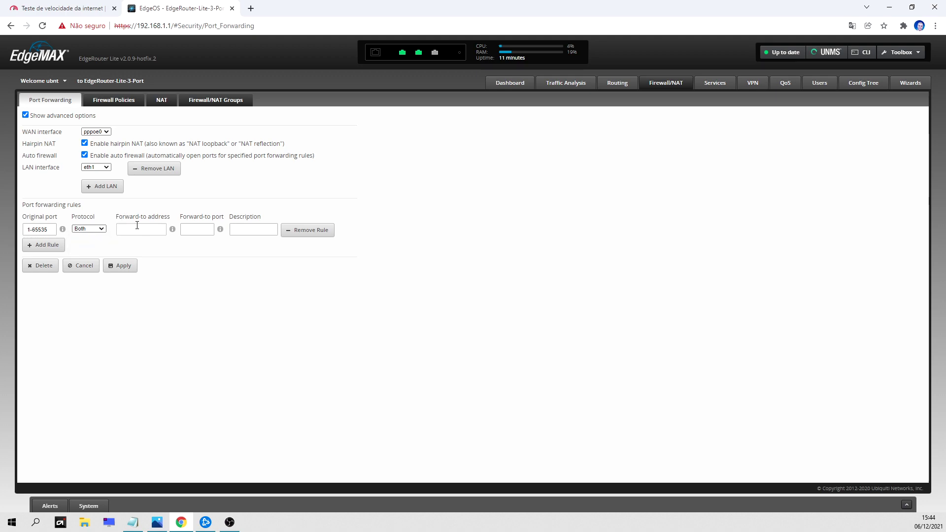
Forward the rule to address 192.168.1.38 on port 3074.
text(192.168.1.38)
click(191, 228)
text(3074)
mouse_move(65, 237)
drag(120, 230, 164, 232)
double_click(200, 230)
click(198, 230)
Enter WARZONE in uppercase as the rule's description.
click(259, 230)
text(warzone)
key(BackSpace)
key(BackSpace)
key(BackSpace)
key(BackSpace)
key(BackSpace)
key(BackSpace)
key(BackSpace)
text(A)
key(BackSpace)
text(WARZONE)
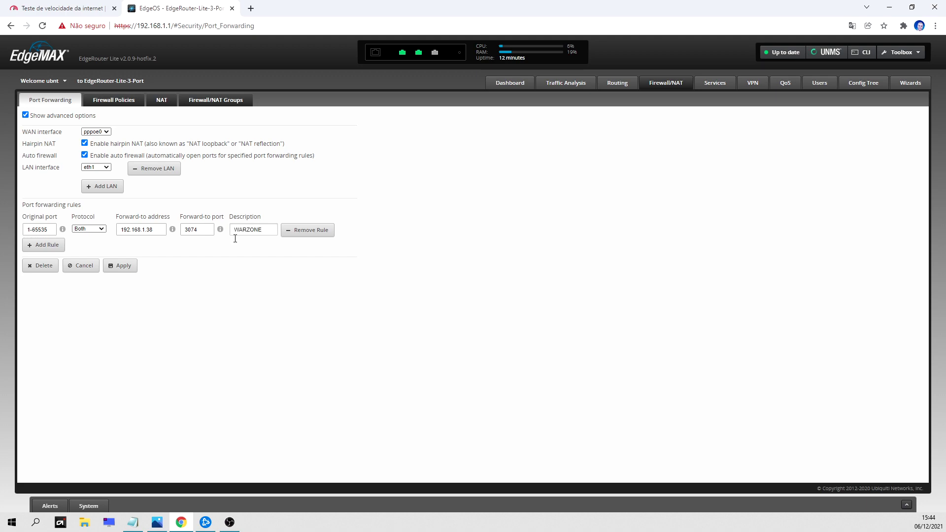
Apply the WARZONE rule, show its packet stats, and relaunch Warzone from Battle.net.
click(123, 266)
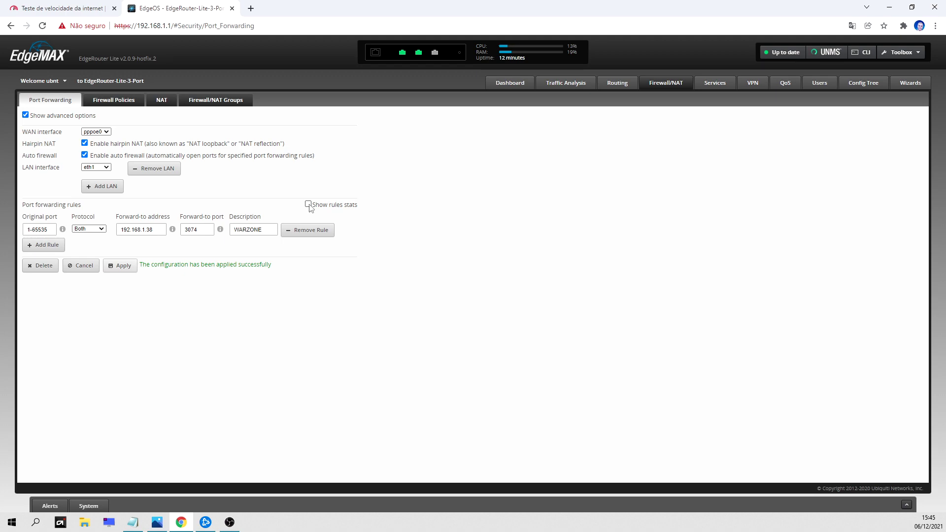
click(308, 204)
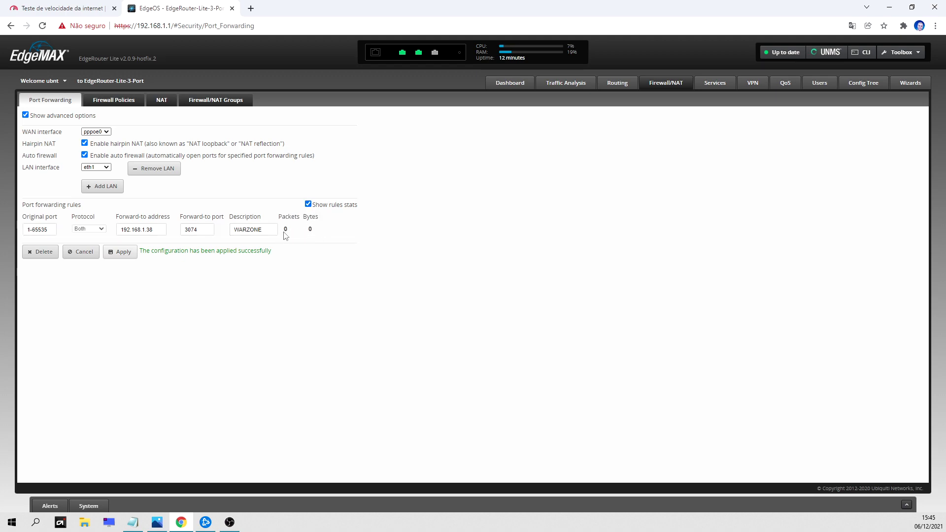
click(308, 204)
click(307, 204)
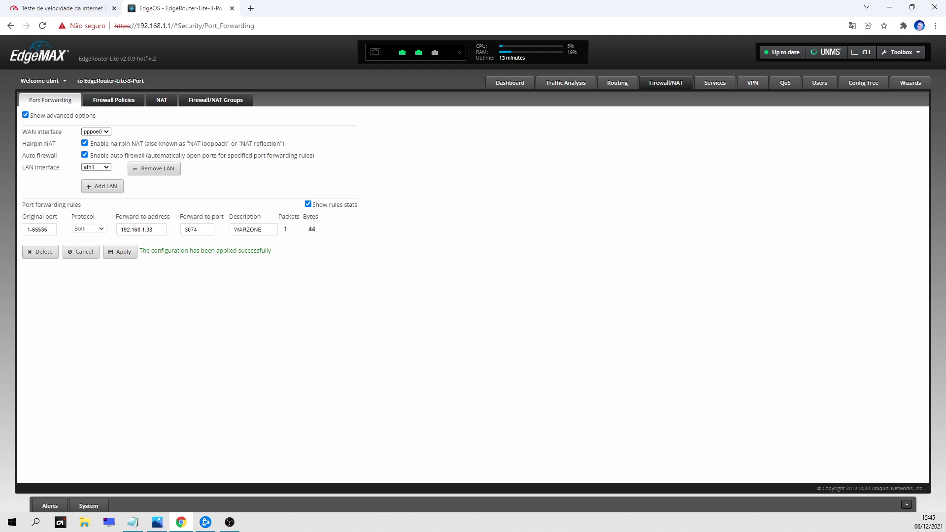
click(206, 522)
click(78, 452)
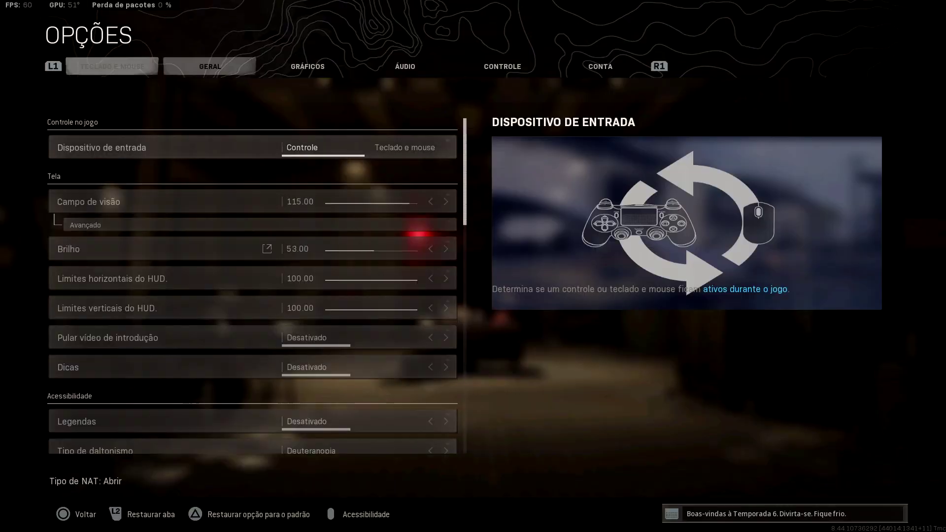
In Warzone's CONTA options, set internal IP to Mostrar to confirm NAT type Abrir.
key(e)
key(e)
key(e)
key(e)
key(Down)
key(Down)
key(Down)
key(Down)
key(Down)
key(Down)
key(Down)
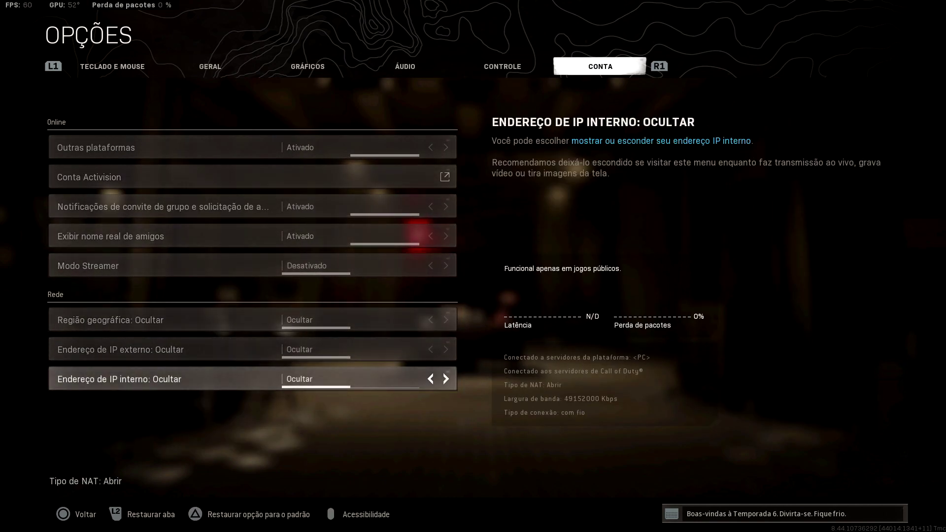
key(Right)
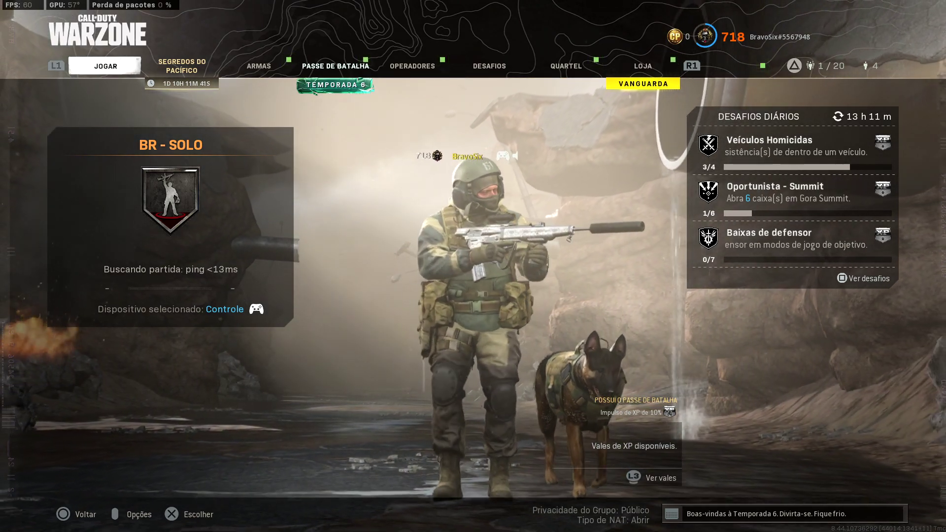
Cancel the Solo Battle Royale match search, confirming with SIM.
key(Escape)
key(Up)
key(Return)
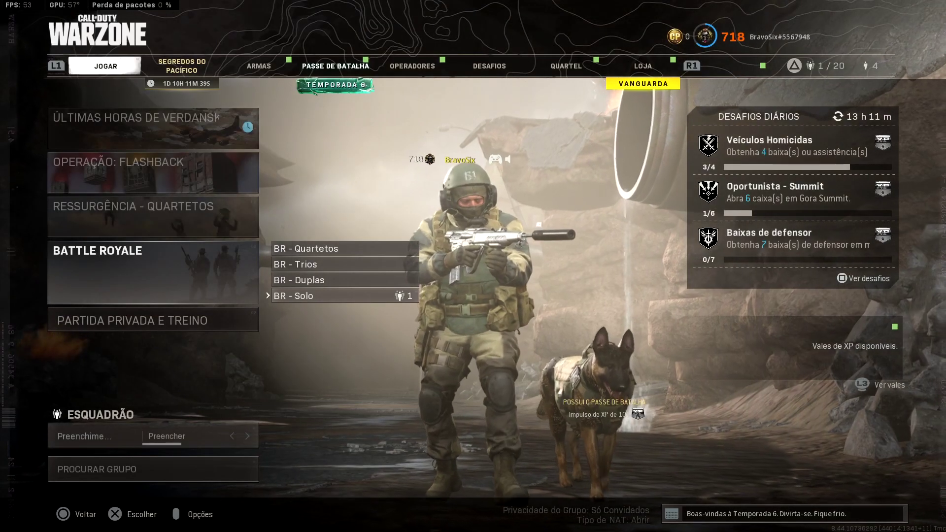